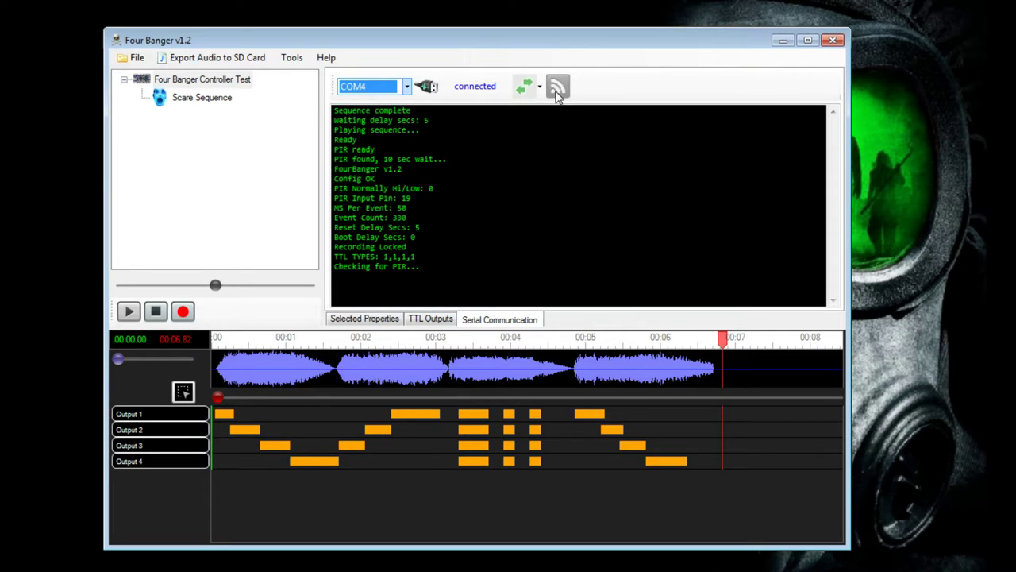
{"action": "left_click", "coordinate": [558, 89]}
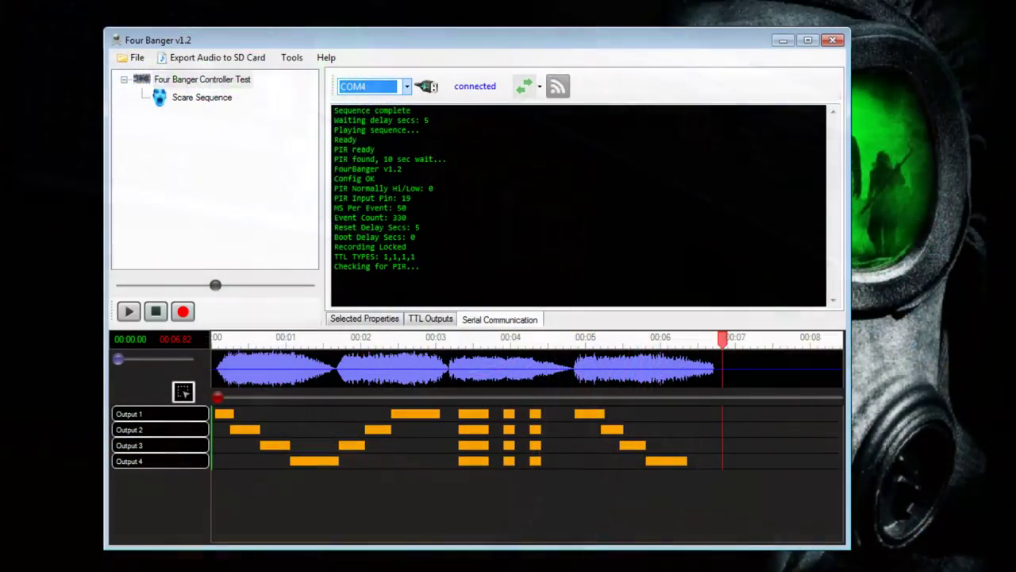
Step: Start a new controller and name it "zombie test sequence"
{"action": "left_click", "coordinate": [136, 59]}
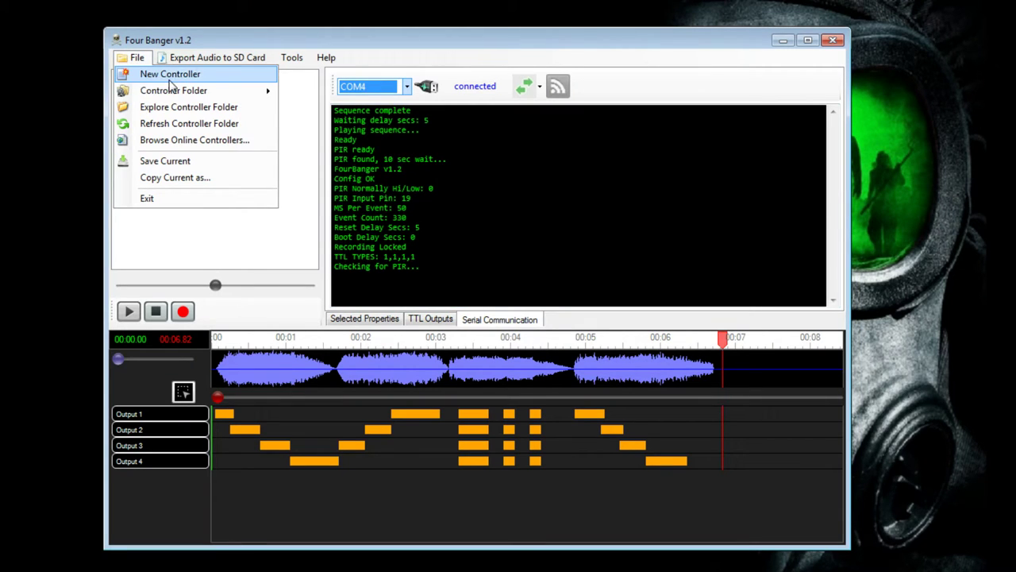
{"action": "left_click", "coordinate": [170, 74]}
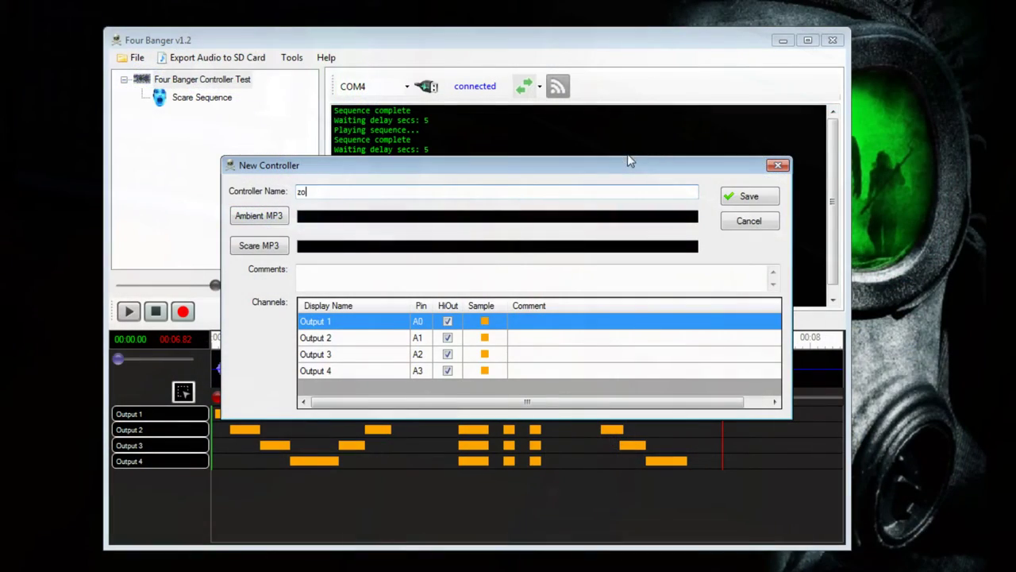
{"action": "type", "text": "mbie "}
{"action": "type", "text": "test zeq"}
{"action": "type", "text": "sequence"}
Step: Set the controller's ambient MP3 to "anouncer only.mp3" from the Zombie Containment folder on the Desktop
{"action": "left_click", "coordinate": [261, 217]}
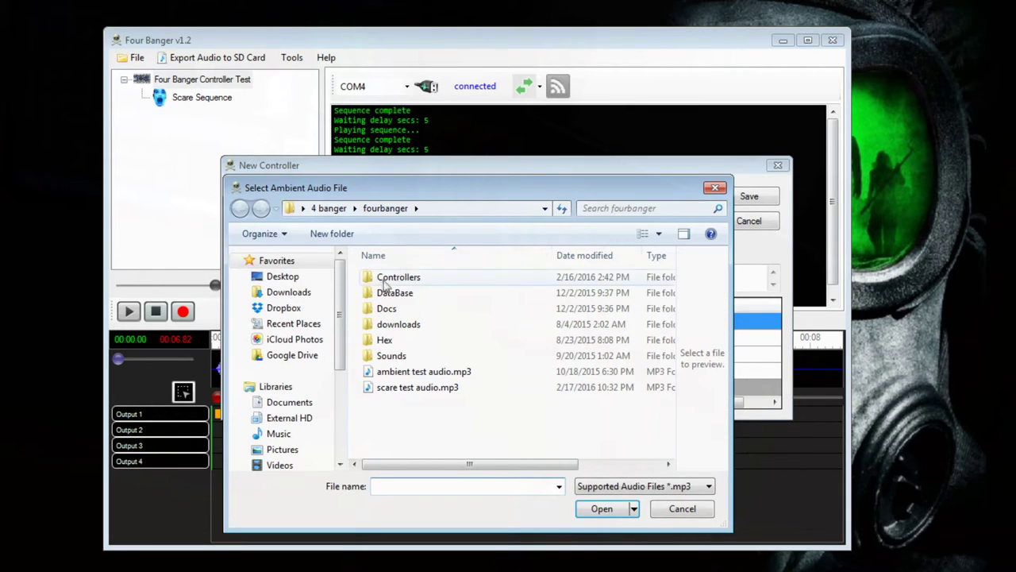
{"action": "left_click", "coordinate": [270, 276]}
{"action": "scroll", "coordinate": [443, 356], "scroll_direction": "up", "scroll_amount": 2}
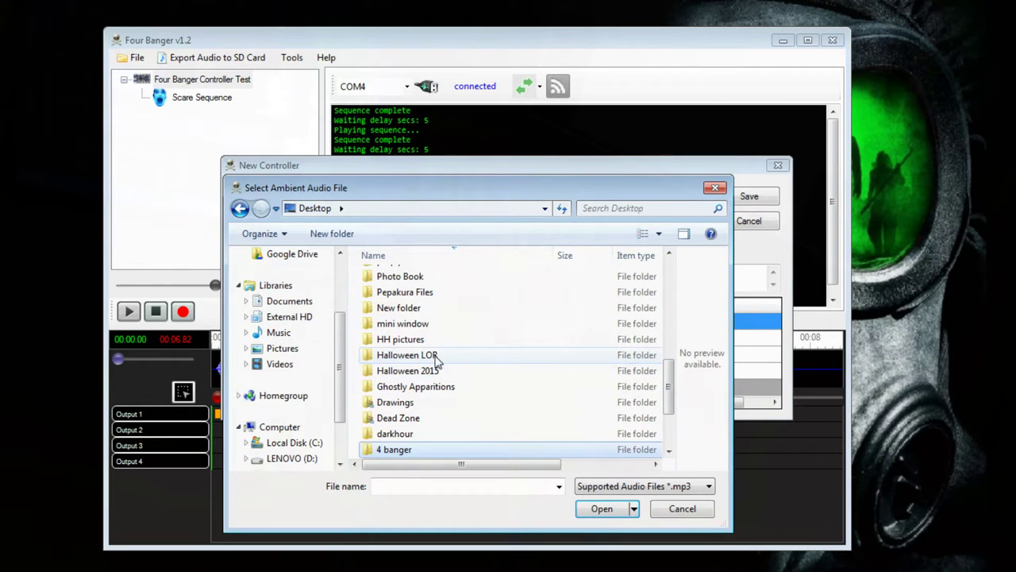
{"action": "left_click", "coordinate": [436, 357]}
{"action": "scroll", "coordinate": [436, 358], "scroll_direction": "down", "scroll_amount": 2}
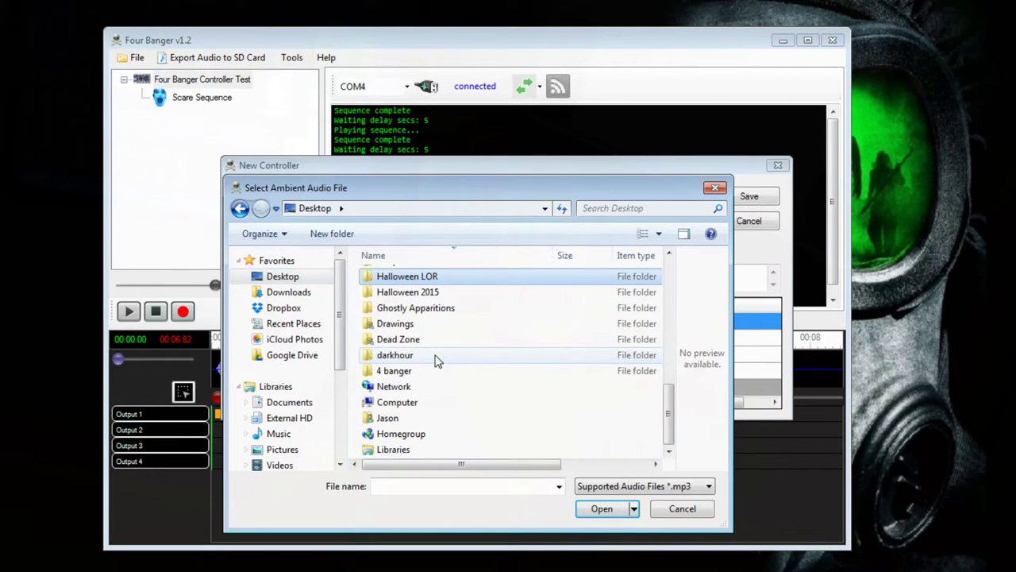
{"action": "scroll", "coordinate": [438, 370], "scroll_direction": "up", "scroll_amount": 5}
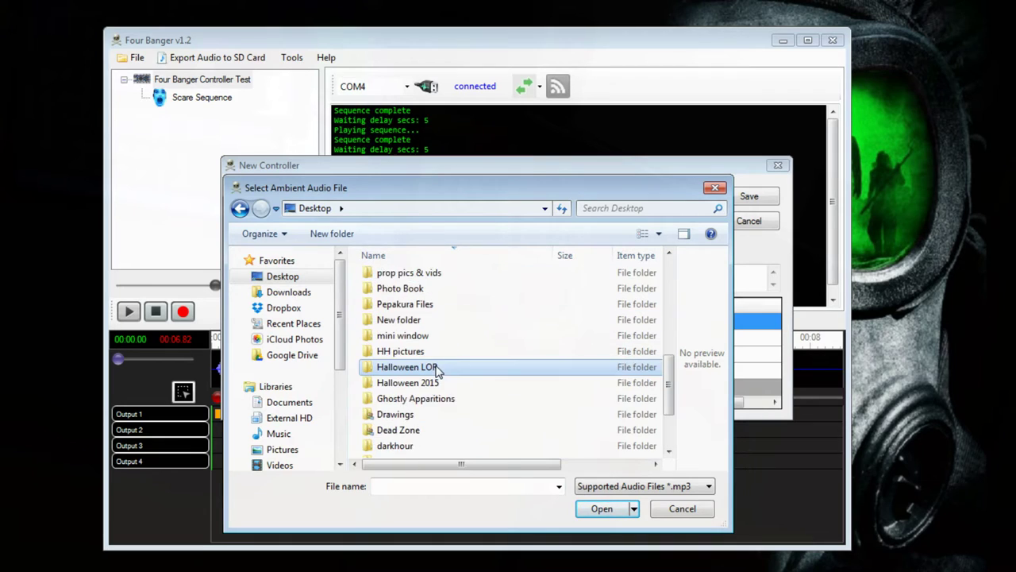
{"action": "scroll", "coordinate": [436, 365], "scroll_direction": "up", "scroll_amount": 2}
{"action": "double_click", "coordinate": [448, 337]}
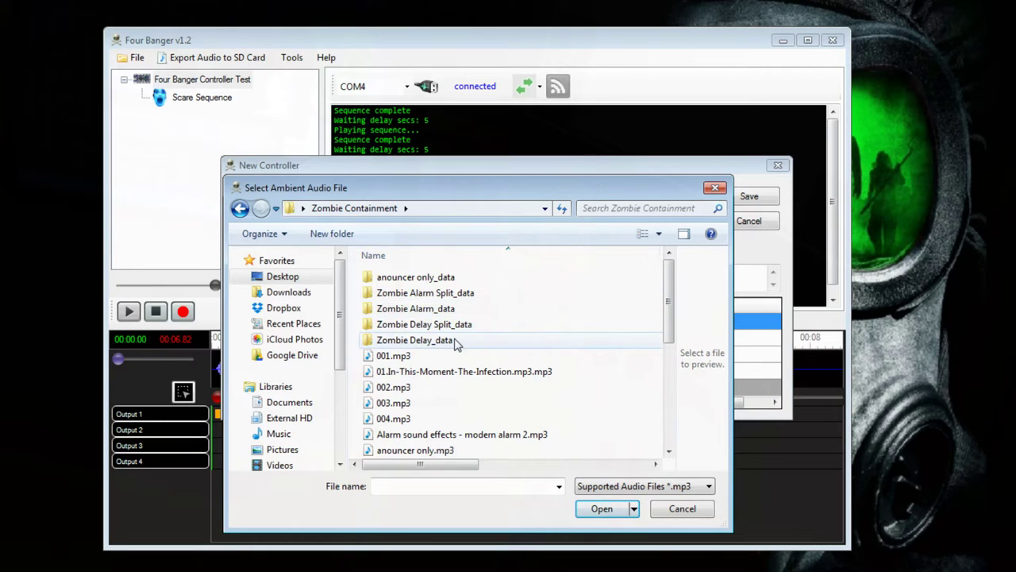
{"action": "scroll", "coordinate": [454, 343], "scroll_direction": "down", "scroll_amount": 2}
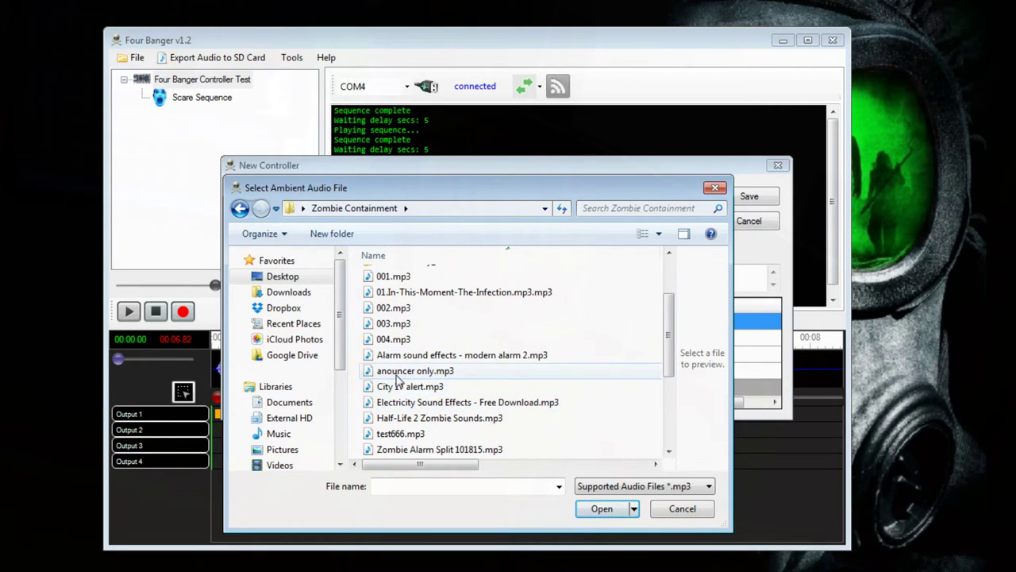
{"action": "left_click", "coordinate": [445, 371]}
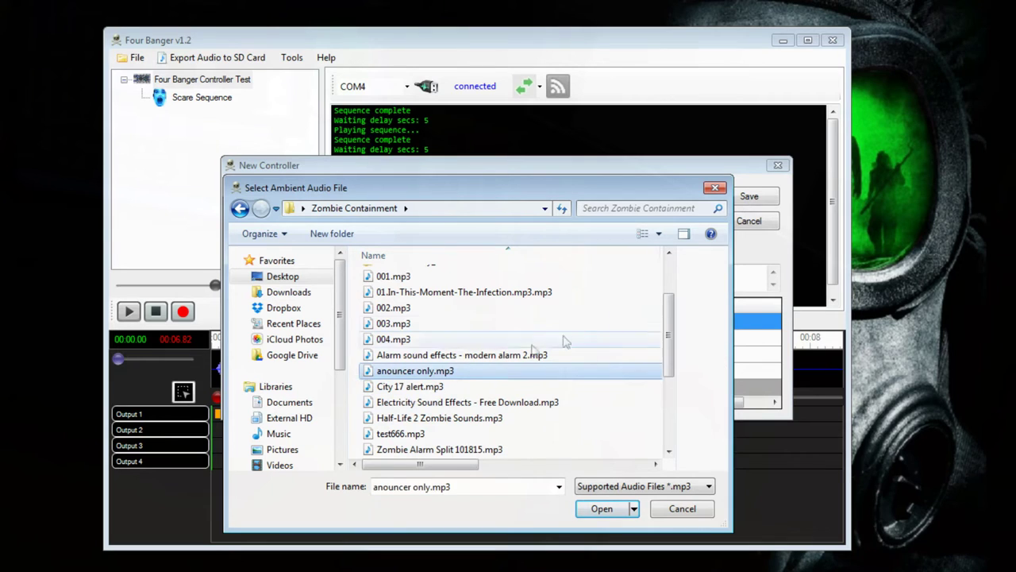
{"action": "left_click", "coordinate": [609, 509]}
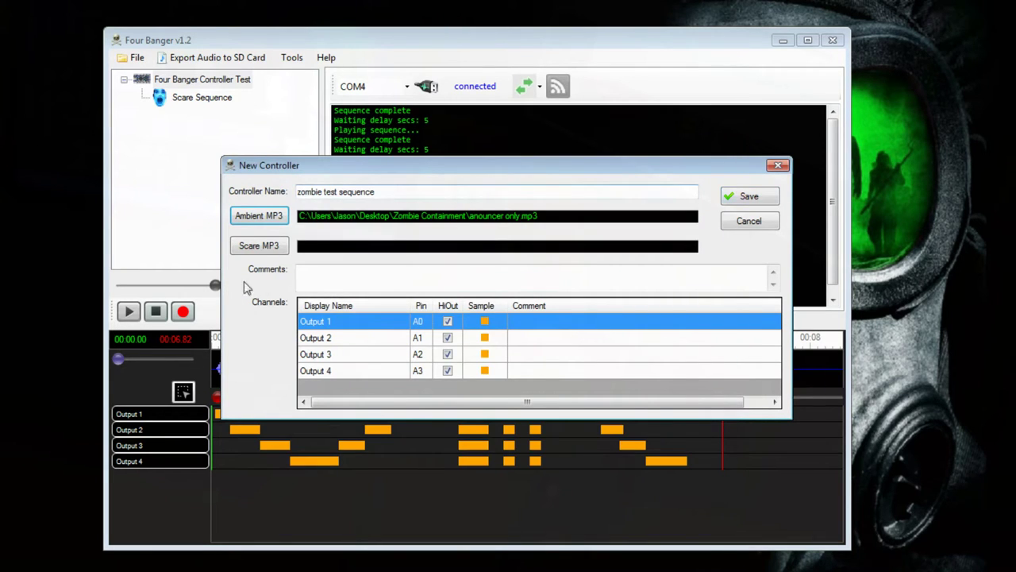
Step: Set the scare MP3 to "Zombie Alarm.mp3" from the Zombie Containment folder and save the new controller
{"action": "left_click", "coordinate": [257, 246]}
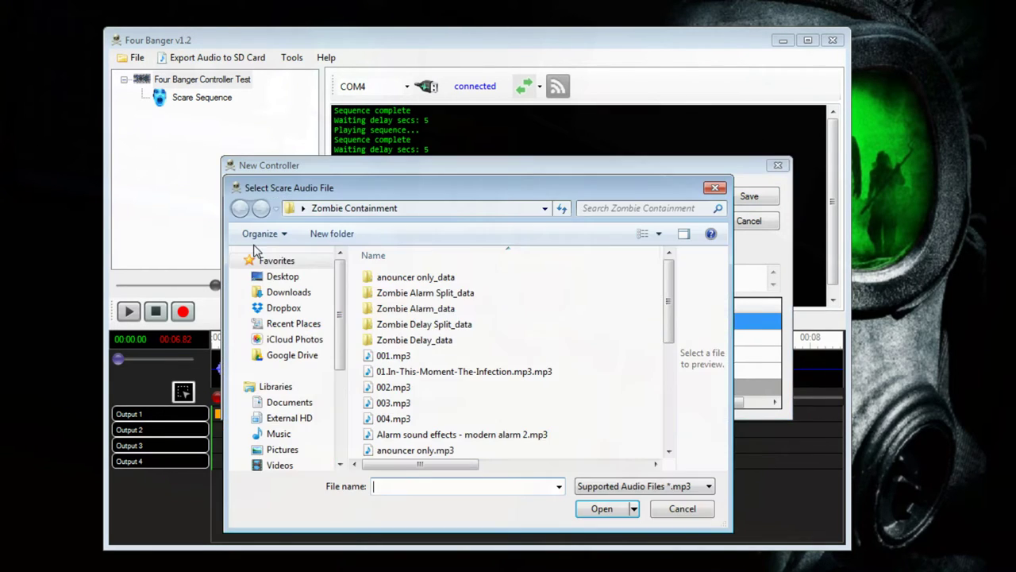
{"action": "left_click", "coordinate": [409, 403]}
{"action": "scroll", "coordinate": [413, 407], "scroll_direction": "down", "scroll_amount": 3}
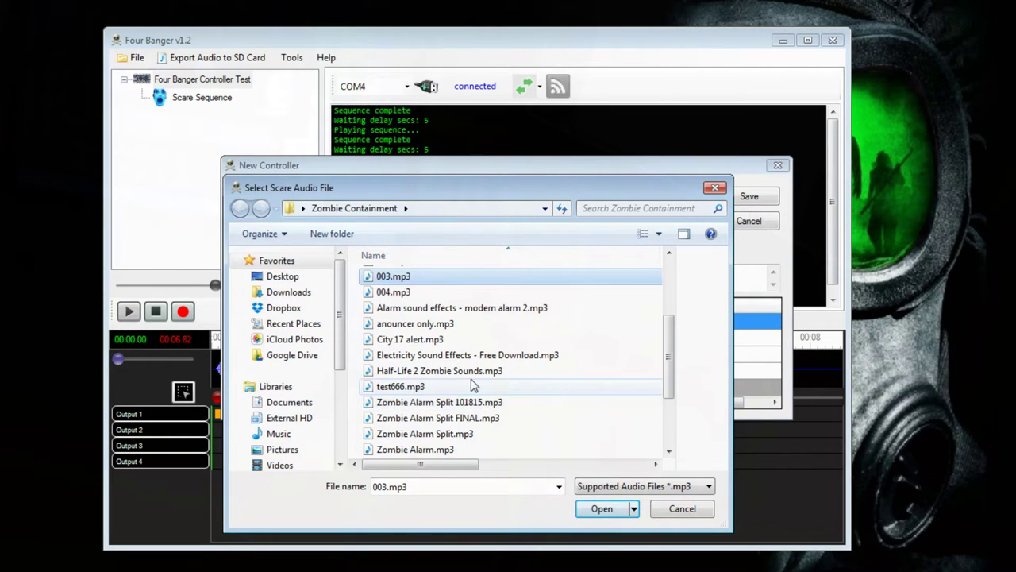
{"action": "scroll", "coordinate": [511, 389], "scroll_direction": "down", "scroll_amount": 1}
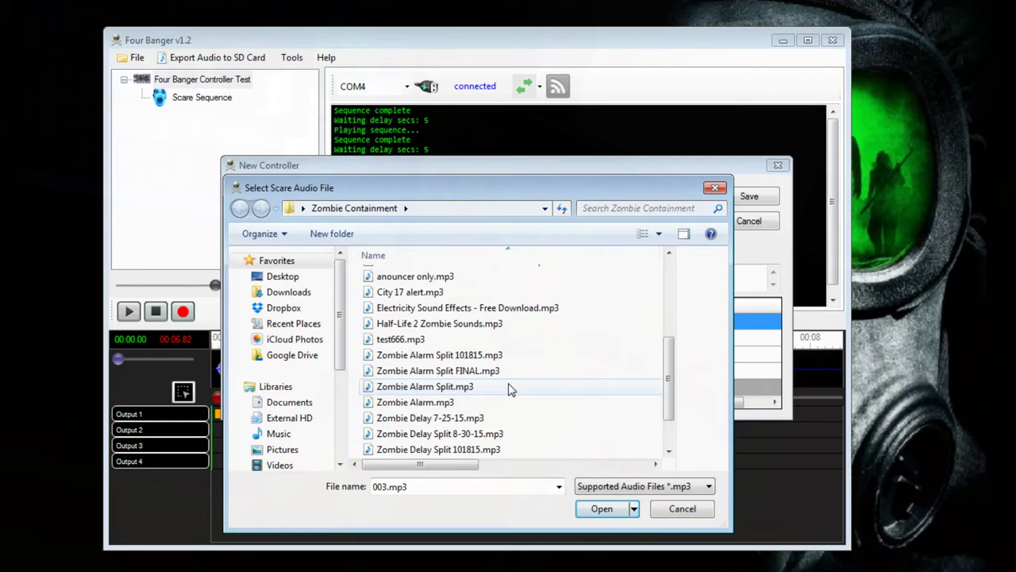
{"action": "scroll", "coordinate": [508, 389], "scroll_direction": "down", "scroll_amount": 1}
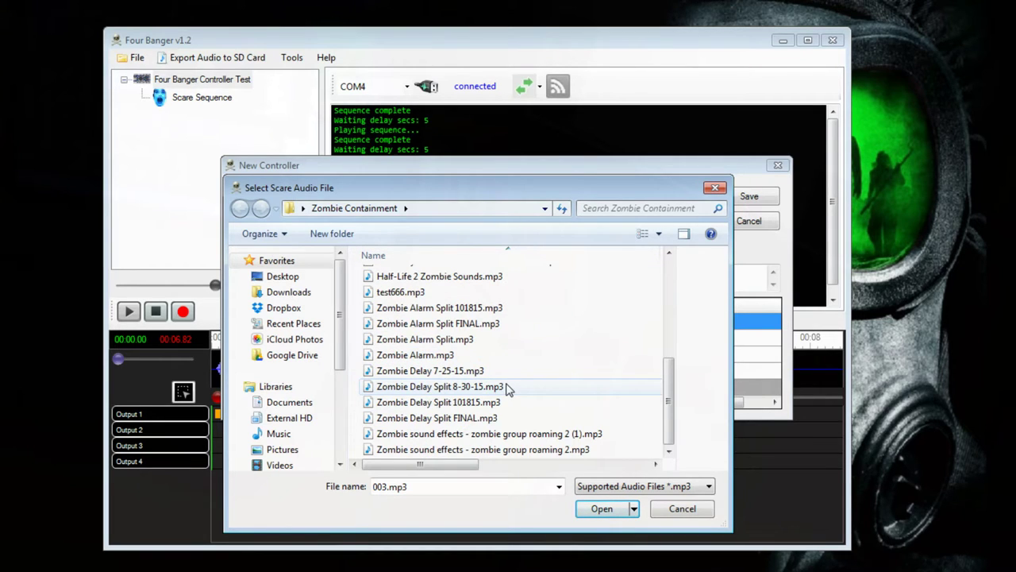
{"action": "left_click", "coordinate": [412, 357]}
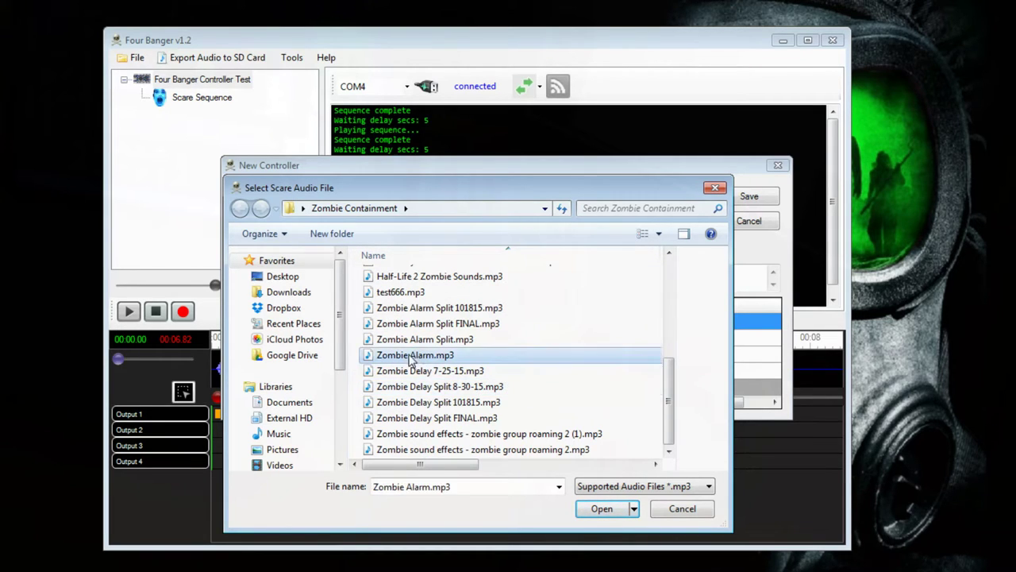
{"action": "left_click", "coordinate": [601, 509]}
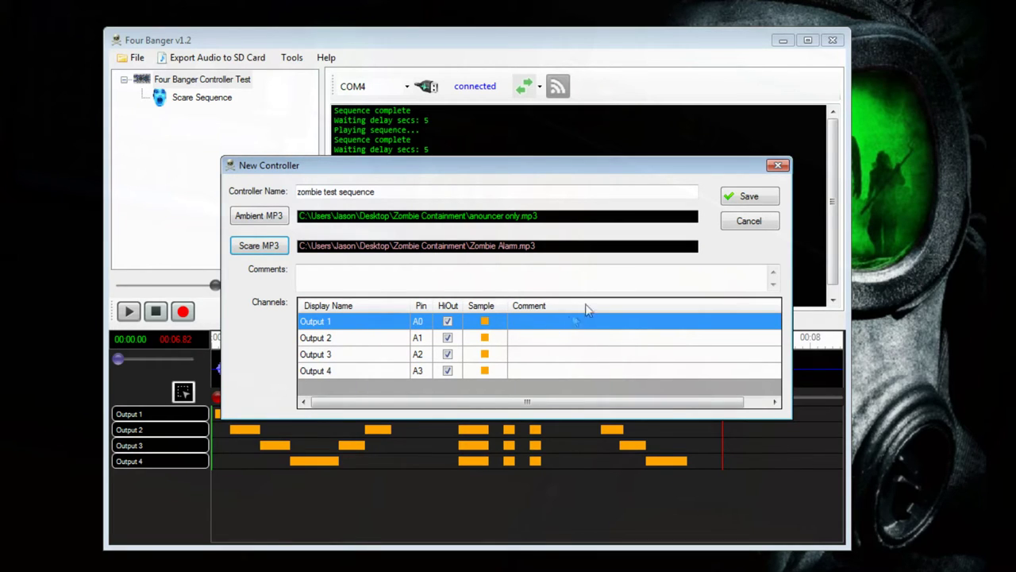
{"action": "left_click", "coordinate": [749, 198]}
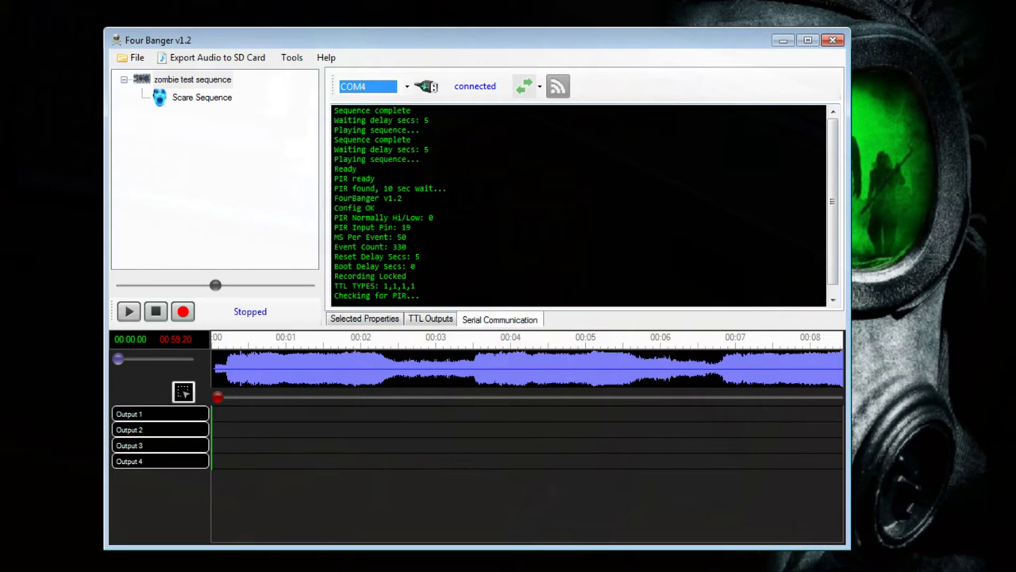
Step: Place the timeline cursor at about 4.40 seconds and zoom the timeline out to fit the whole scare audio up to its end marker
{"action": "left_click", "coordinate": [542, 437]}
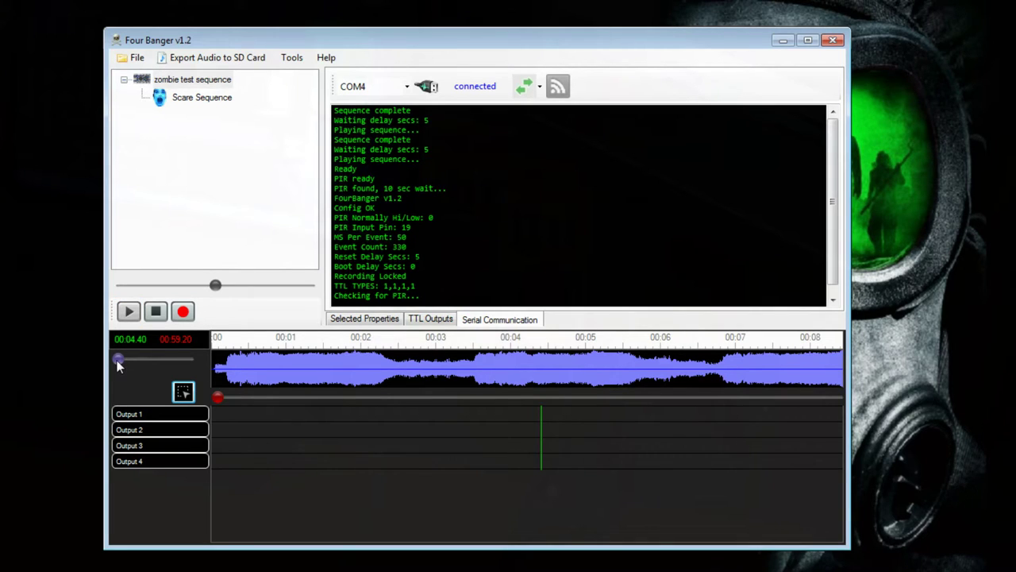
{"action": "left_click_drag", "start_coordinate": [120, 361], "coordinate": [173, 373]}
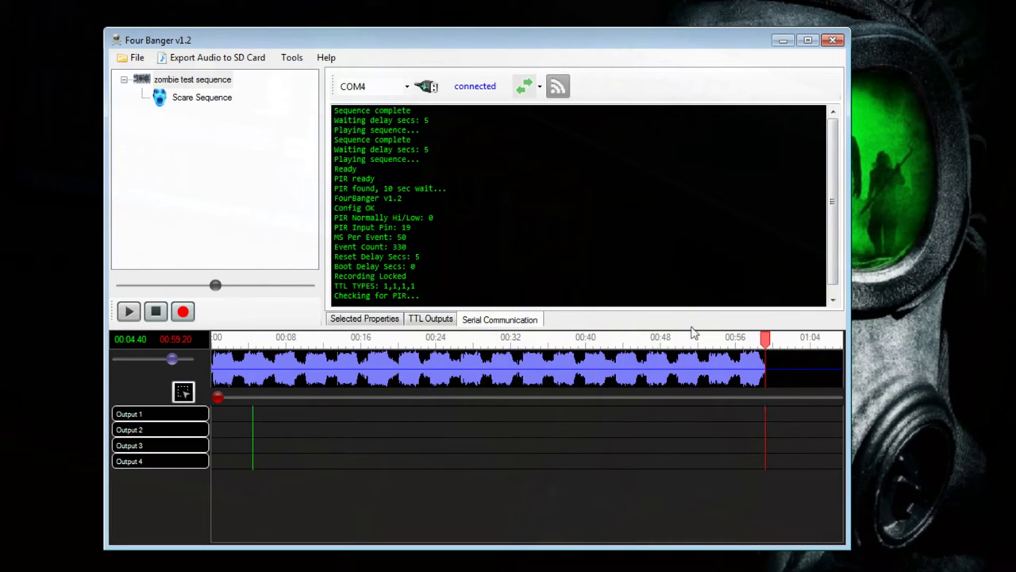
{"action": "left_click_drag", "start_coordinate": [176, 368], "coordinate": [138, 370]}
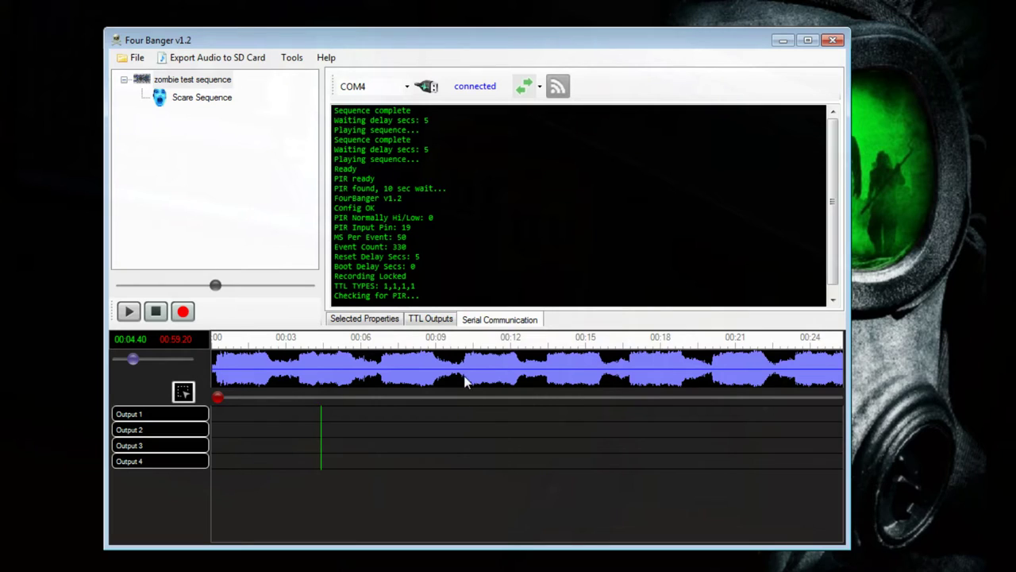
{"action": "left_click_drag", "start_coordinate": [128, 358], "coordinate": [175, 373]}
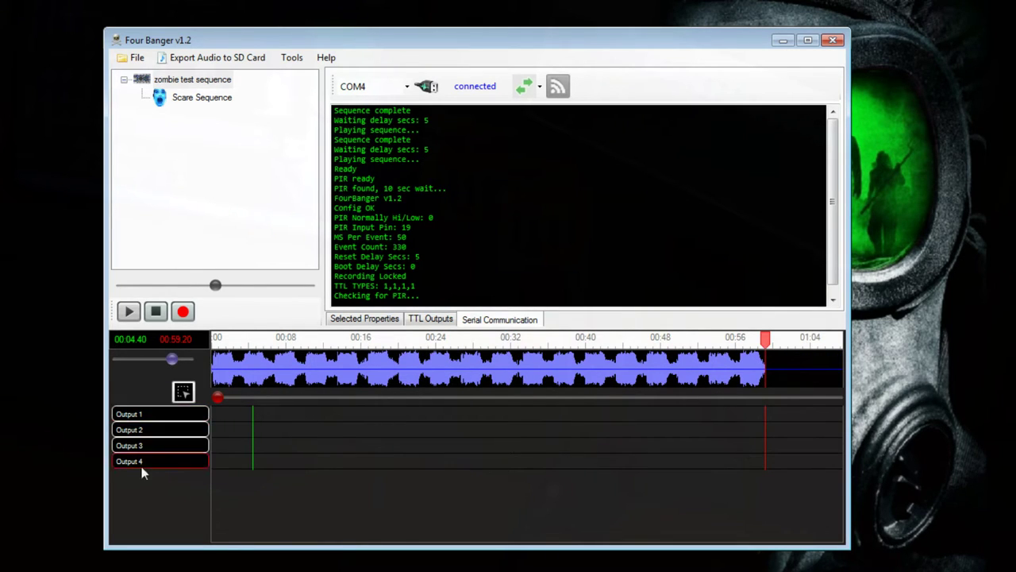
Step: Rename the timeline channel Output 1 to "fence" and Output 2 to "fuse box"
{"action": "right_click", "coordinate": [142, 425]}
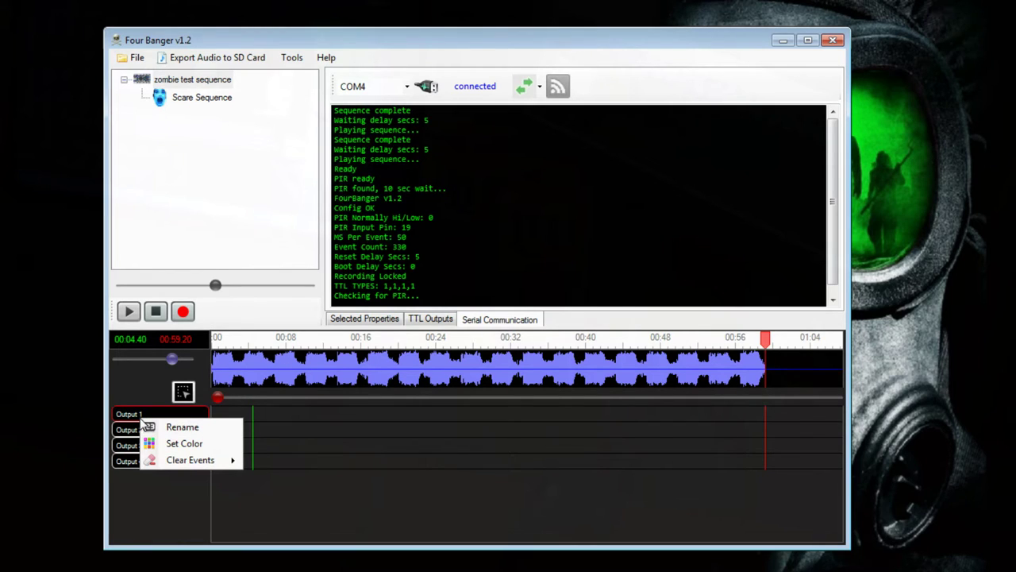
{"action": "left_click", "coordinate": [183, 427]}
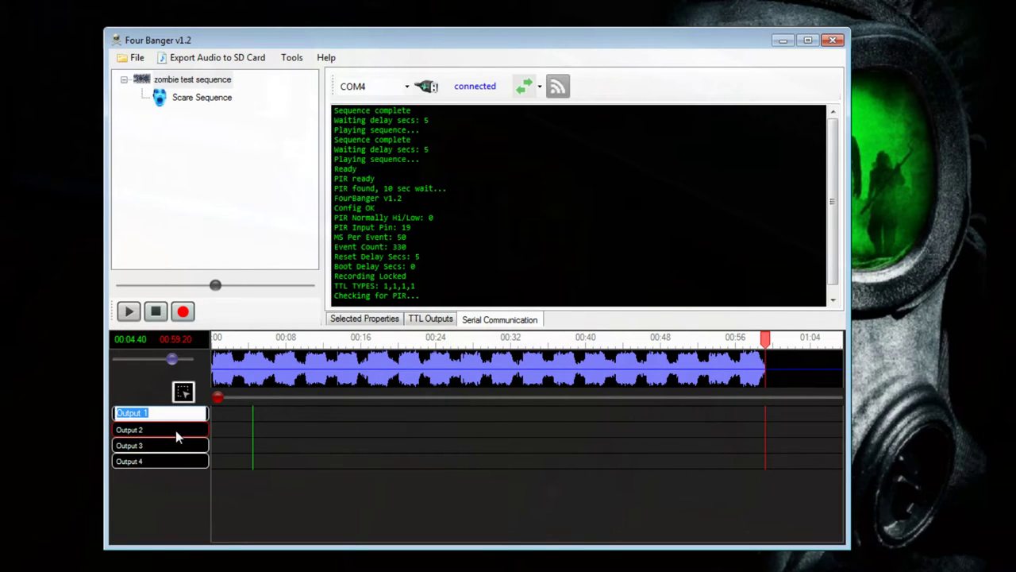
{"action": "type", "text": "fence"}
{"action": "key", "text": "Return"}
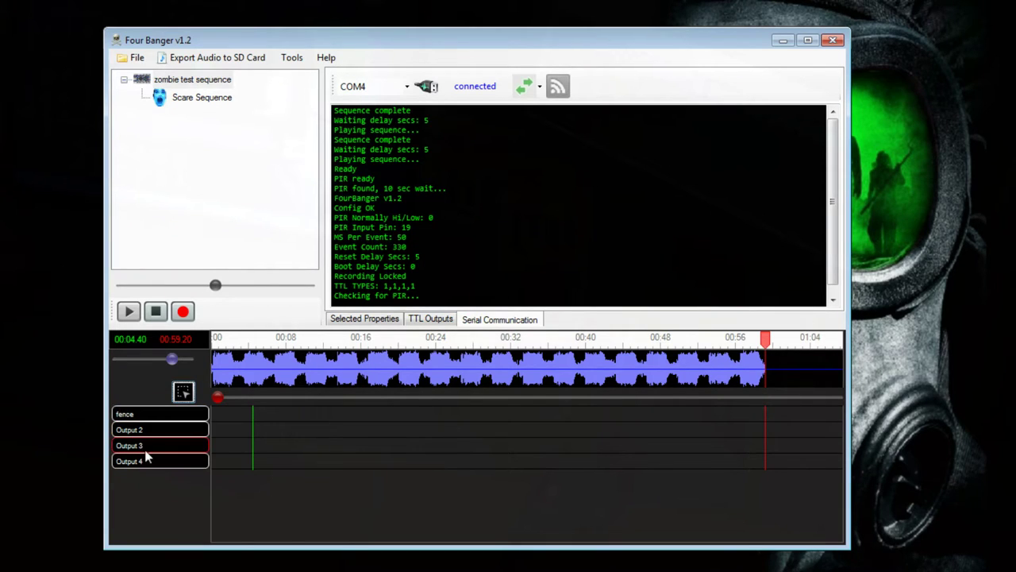
{"action": "right_click", "coordinate": [149, 435]}
{"action": "left_click", "coordinate": [190, 441]}
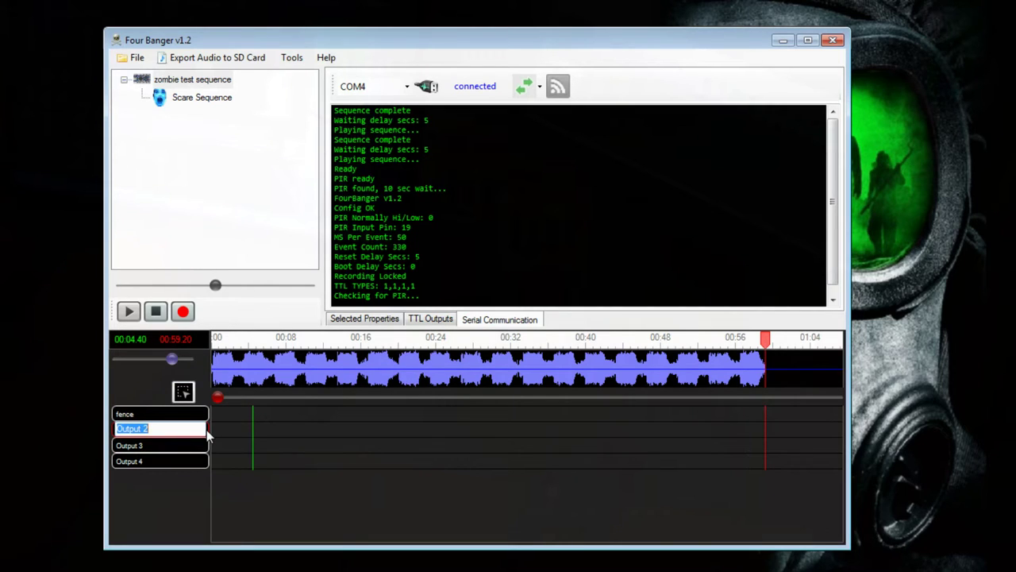
{"action": "type", "text": "fuse box"}
{"action": "key", "text": "Return"}
Step: Rename the timeline channel Output 3 to "beacon" and Output 4 to "fire cracker"
{"action": "right_click", "coordinate": [172, 446]}
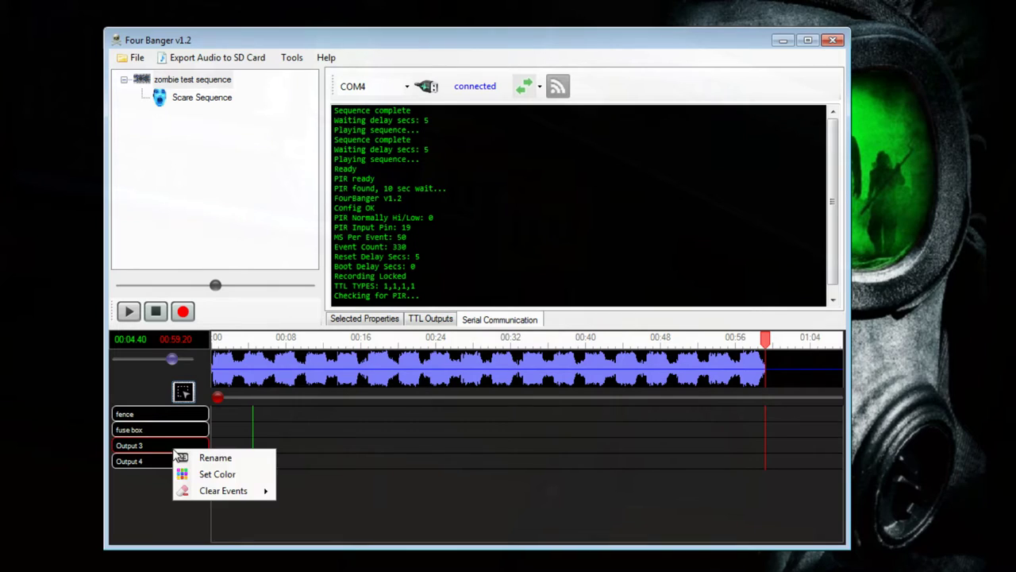
{"action": "left_click", "coordinate": [187, 457]}
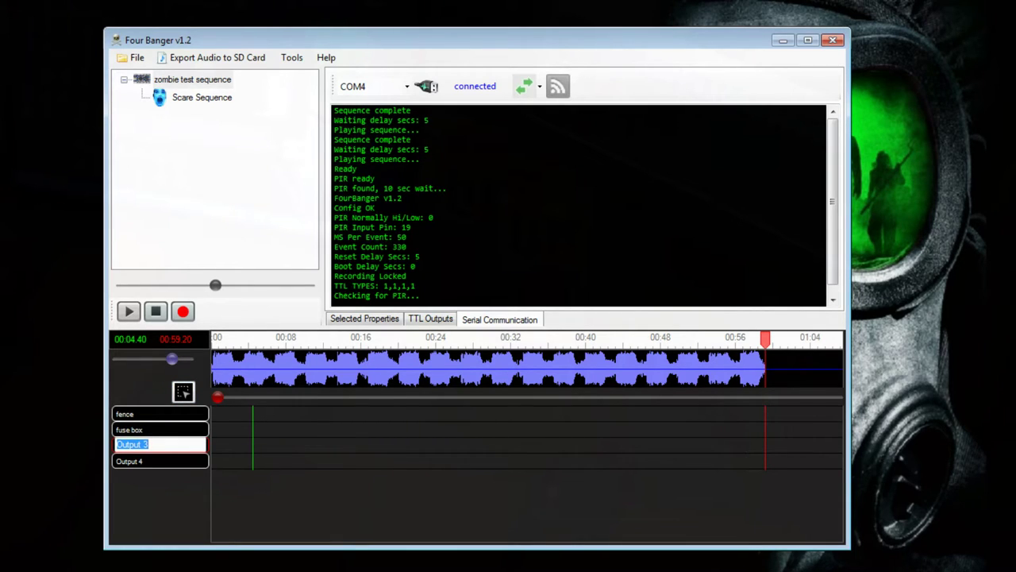
{"action": "type", "text": "beacon"}
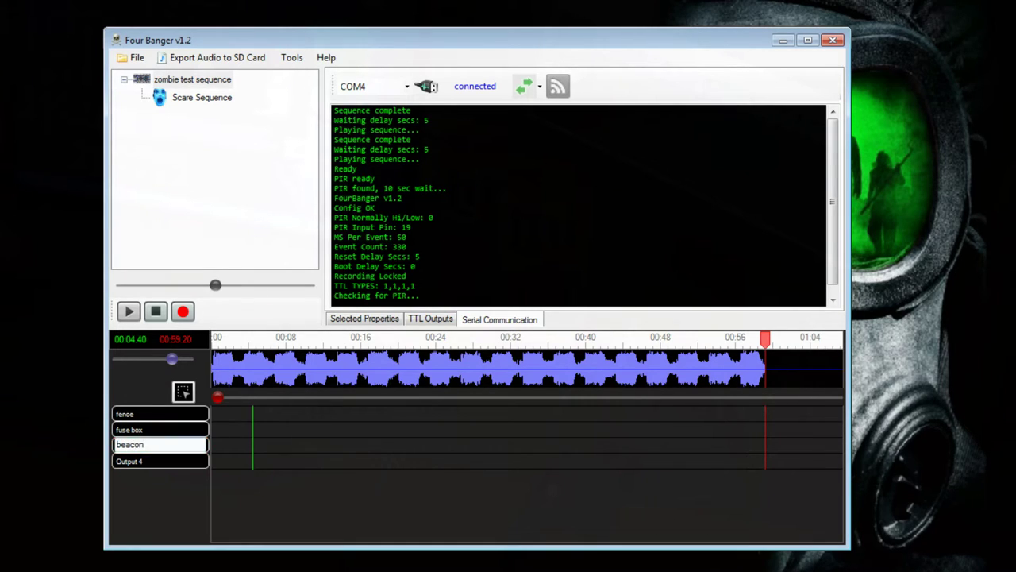
{"action": "key", "text": "Return"}
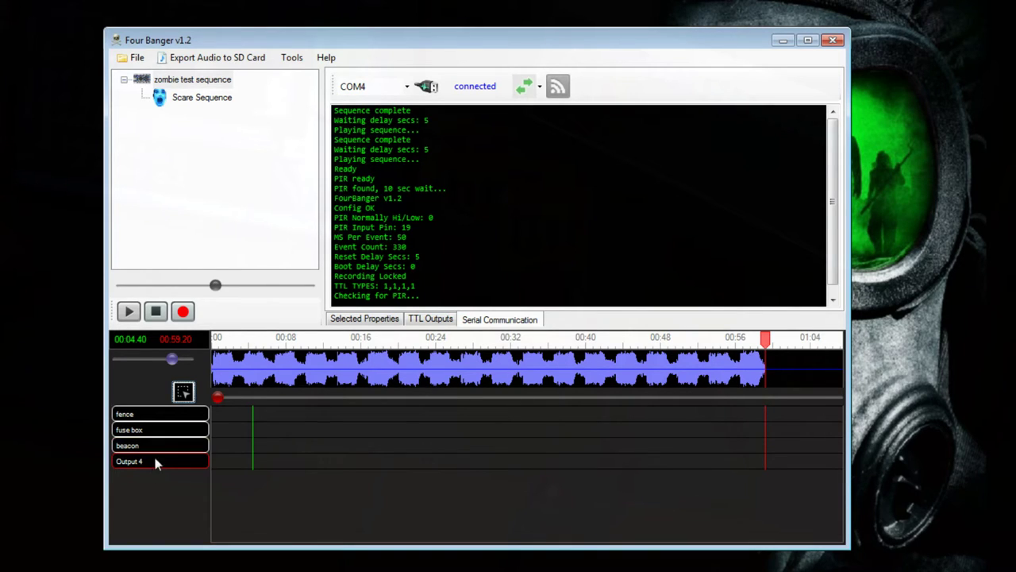
{"action": "right_click", "coordinate": [155, 462]}
{"action": "left_click", "coordinate": [193, 467]}
{"action": "type", "text": "fire cracker"}
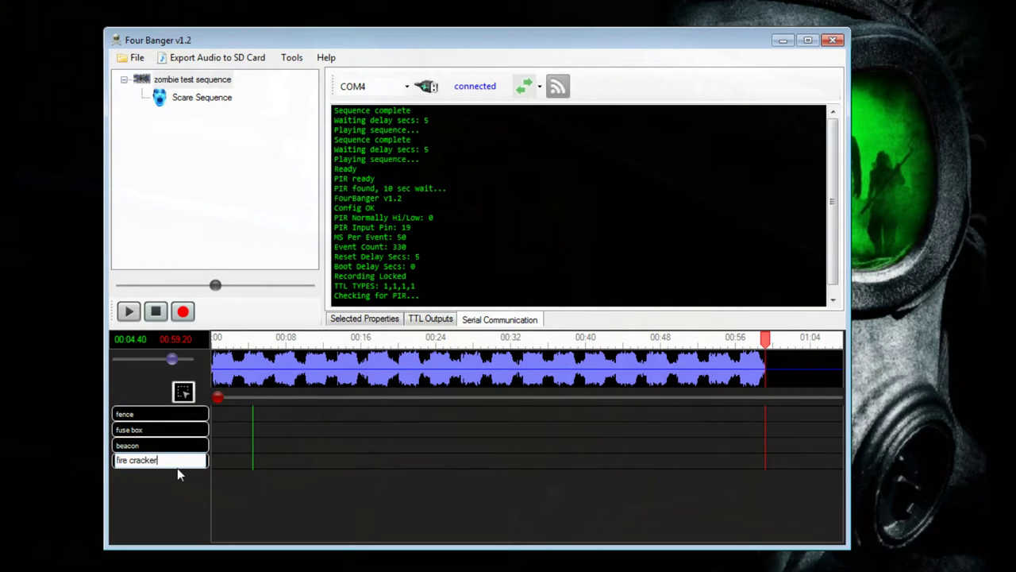
{"action": "key", "text": "Return"}
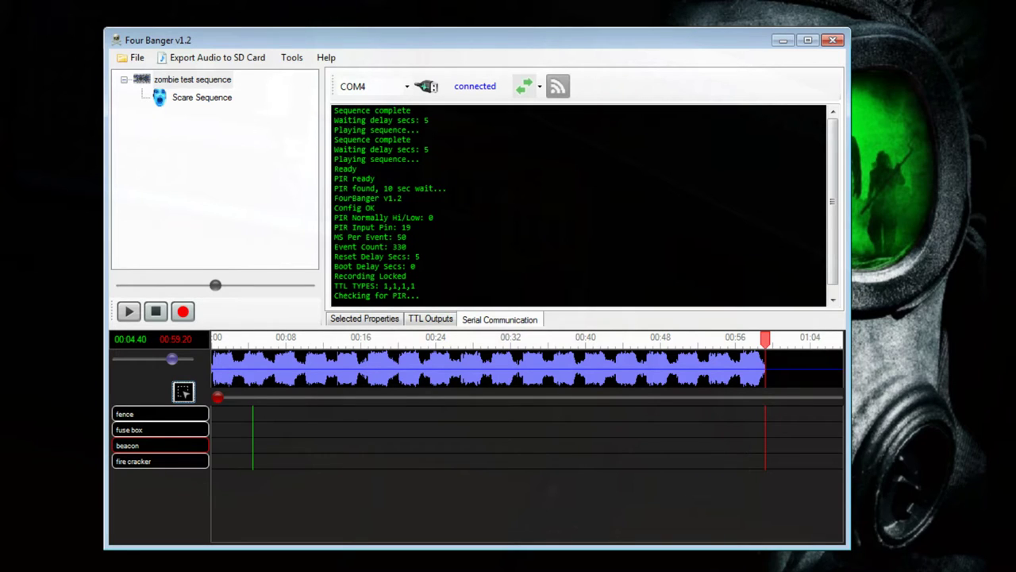
Step: Try out area selections across the output channels on the timeline, and switch from selection mode to pencil drawing mode
{"action": "left_click_drag", "start_coordinate": [300, 413], "coordinate": [350, 414]}
{"action": "left_click", "coordinate": [189, 393]}
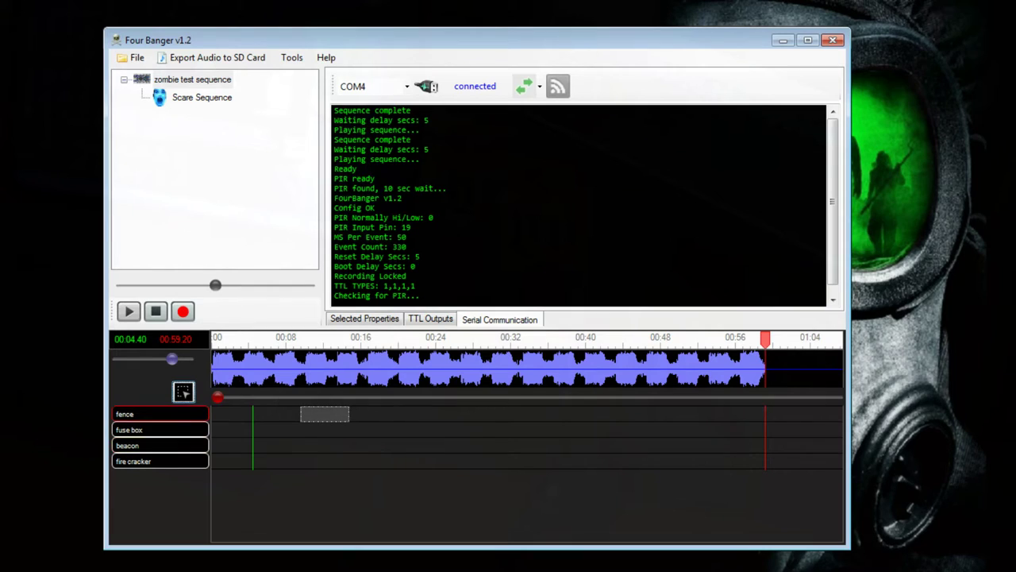
{"action": "left_click", "coordinate": [290, 411]}
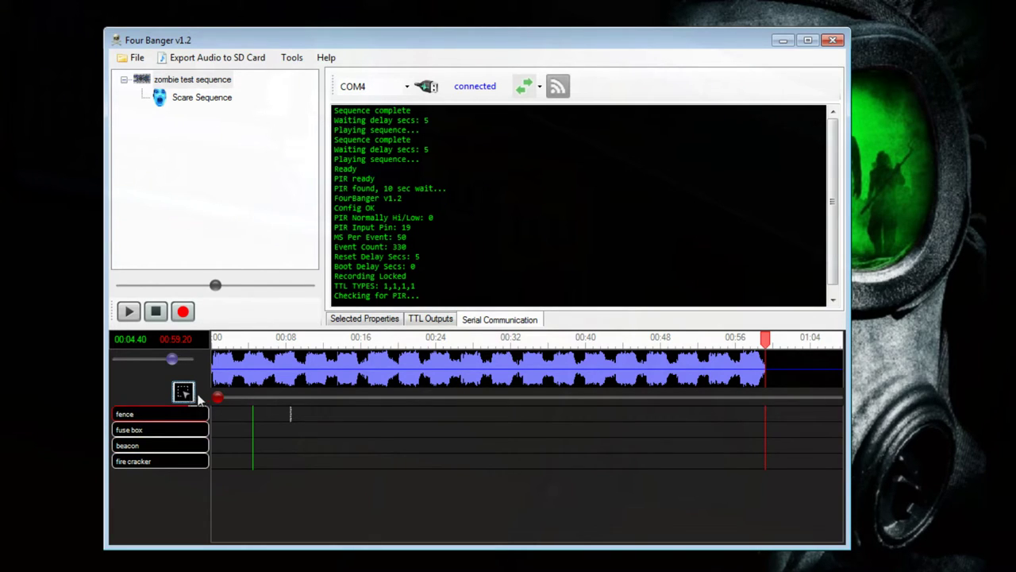
{"action": "mouse_move", "coordinate": [275, 414]}
{"action": "left_mouse_down"}
{"action": "mouse_move", "coordinate": [460, 414]}
{"action": "mouse_move", "coordinate": [449, 424]}
{"action": "mouse_move", "coordinate": [619, 438]}
{"action": "left_mouse_up"}
{"action": "left_click_drag", "start_coordinate": [520, 438], "coordinate": [686, 469]}
{"action": "left_click", "coordinate": [568, 439]}
{"action": "left_click", "coordinate": [184, 393]}
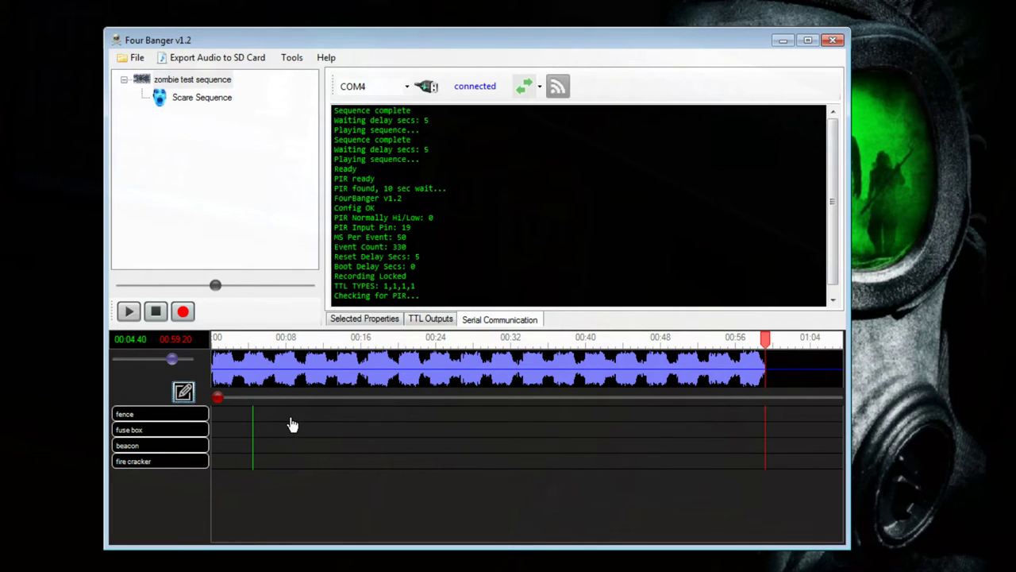
Step: Draw a row of fence events between about 8 and 49 seconds, and one fuse box event from about 10 to 15 seconds
{"action": "left_click_drag", "start_coordinate": [292, 423], "coordinate": [339, 424]}
{"action": "left_click_drag", "start_coordinate": [381, 426], "coordinate": [675, 426]}
{"action": "left_click_drag", "start_coordinate": [305, 437], "coordinate": [353, 436]}
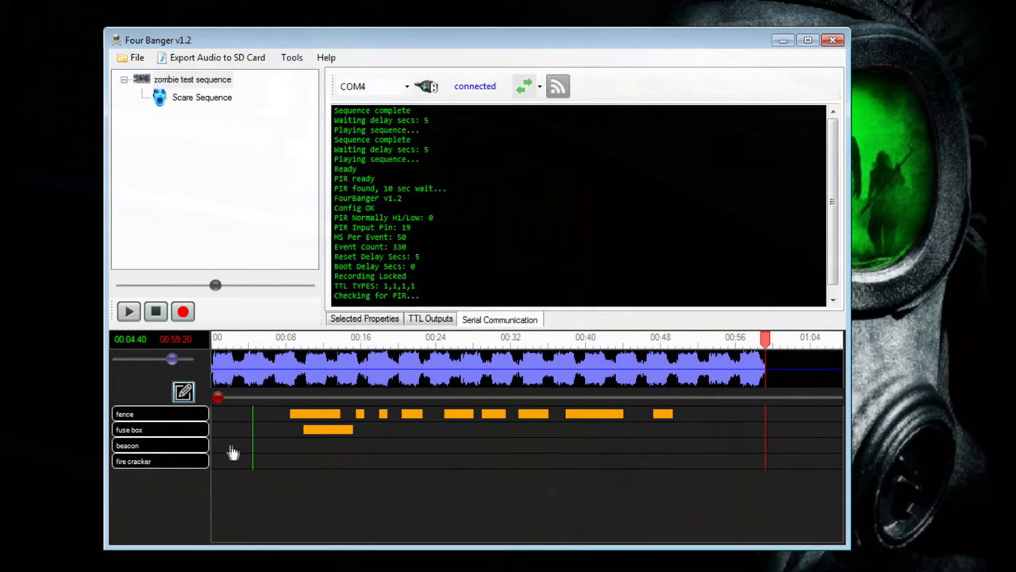
Step: Fill the beacon channel across the whole audio and draw two events on the fire cracker channel and two more on the fuse box channel
{"action": "left_click_drag", "start_coordinate": [213, 448], "coordinate": [309, 447]}
{"action": "left_click_drag", "start_coordinate": [332, 462], "coordinate": [458, 463]}
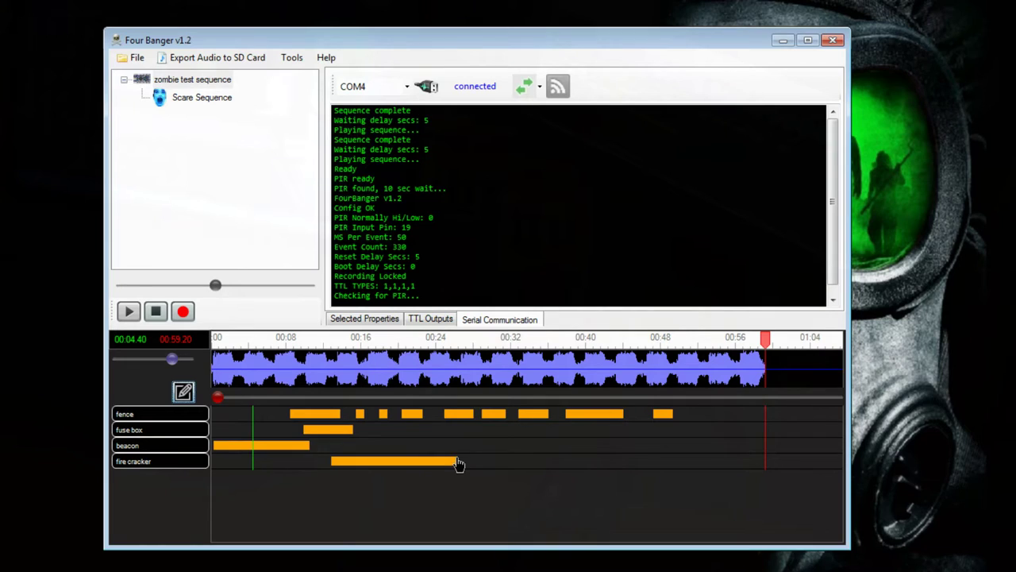
{"action": "left_click_drag", "start_coordinate": [309, 447], "coordinate": [506, 447]}
{"action": "mouse_move", "coordinate": [517, 462]}
{"action": "left_mouse_down"}
{"action": "mouse_move", "coordinate": [669, 465]}
{"action": "mouse_move", "coordinate": [641, 447]}
{"action": "mouse_move", "coordinate": [472, 456]}
{"action": "mouse_move", "coordinate": [660, 448]}
{"action": "mouse_move", "coordinate": [774, 456]}
{"action": "left_mouse_up"}
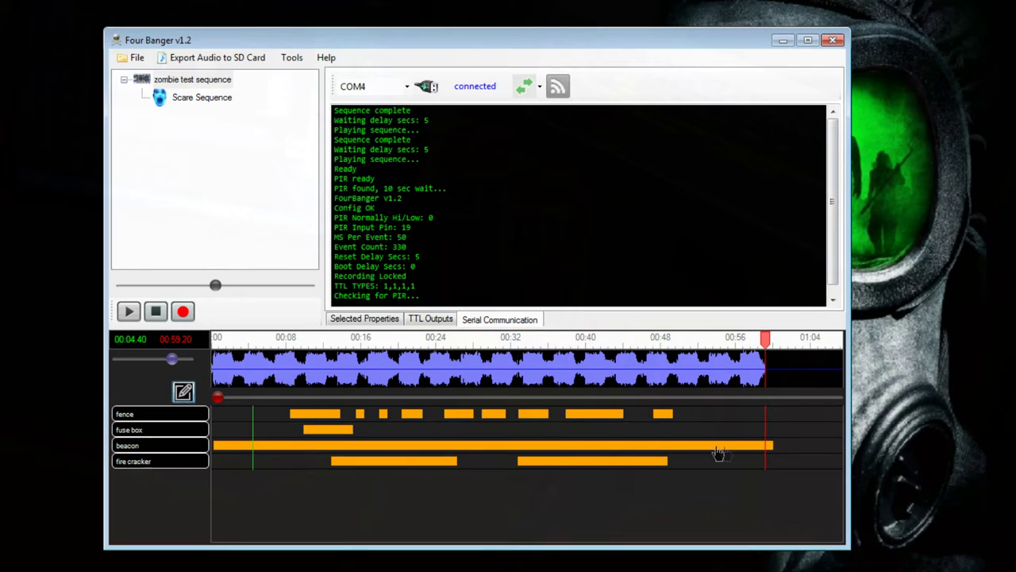
{"action": "left_click_drag", "start_coordinate": [666, 430], "coordinate": [579, 434]}
{"action": "left_click_drag", "start_coordinate": [509, 434], "coordinate": [536, 434]}
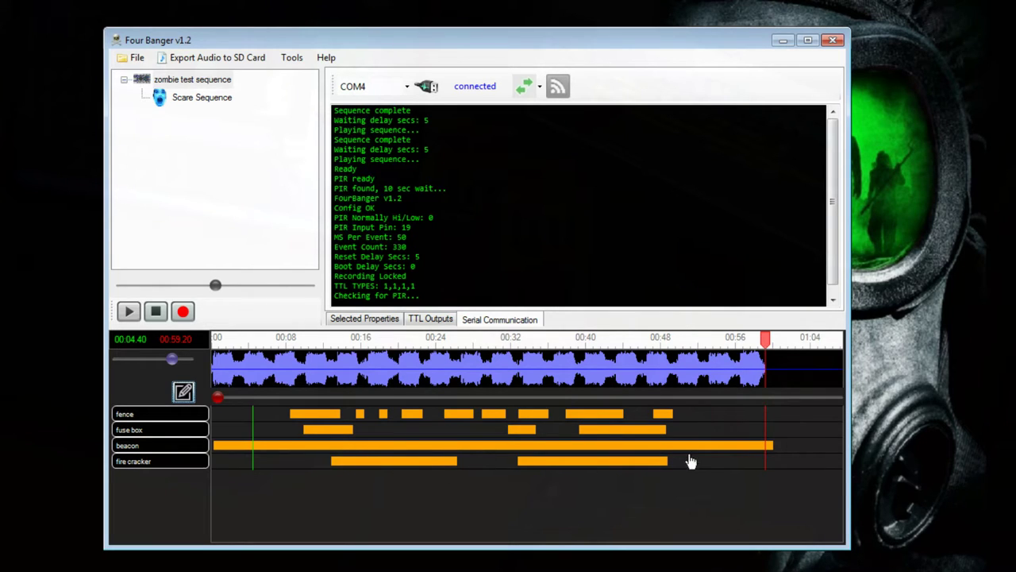
Step: Erase all events from the fire cracker and fuse box channels
{"action": "left_click_drag", "start_coordinate": [692, 468], "coordinate": [329, 469]}
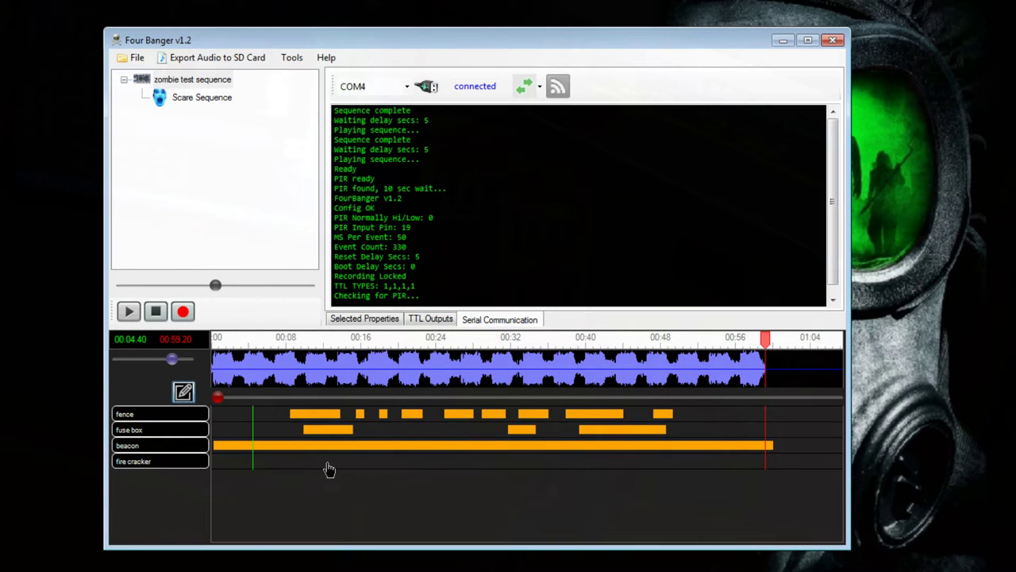
{"action": "left_click_drag", "start_coordinate": [350, 435], "coordinate": [291, 431]}
{"action": "left_click_drag", "start_coordinate": [675, 431], "coordinate": [475, 434]}
Step: Erase four gaps in the continuous beacon event, at about 18, 30, 37 and 43 seconds
{"action": "left_click_drag", "start_coordinate": [409, 446], "coordinate": [375, 446]}
{"action": "left_click_drag", "start_coordinate": [506, 448], "coordinate": [487, 448]}
{"action": "left_click_drag", "start_coordinate": [579, 449], "coordinate": [560, 448]}
{"action": "left_click_drag", "start_coordinate": [648, 449], "coordinate": [615, 448]}
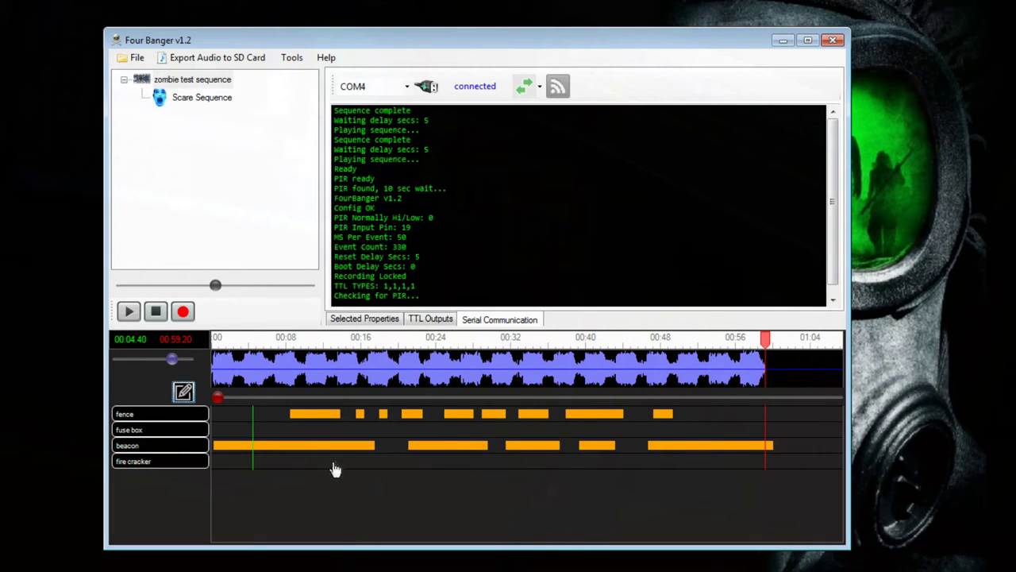
Step: Draw four new spaced-out events each on the fire cracker and fuse box channels, between about 12 and 54 seconds
{"action": "left_click_drag", "start_coordinate": [329, 468], "coordinate": [382, 469]}
{"action": "left_click_drag", "start_coordinate": [472, 467], "coordinate": [713, 466]}
{"action": "left_click_drag", "start_coordinate": [322, 429], "coordinate": [341, 429]}
{"action": "left_click_drag", "start_coordinate": [439, 432], "coordinate": [488, 432]}
{"action": "left_click_drag", "start_coordinate": [554, 432], "coordinate": [646, 433]}
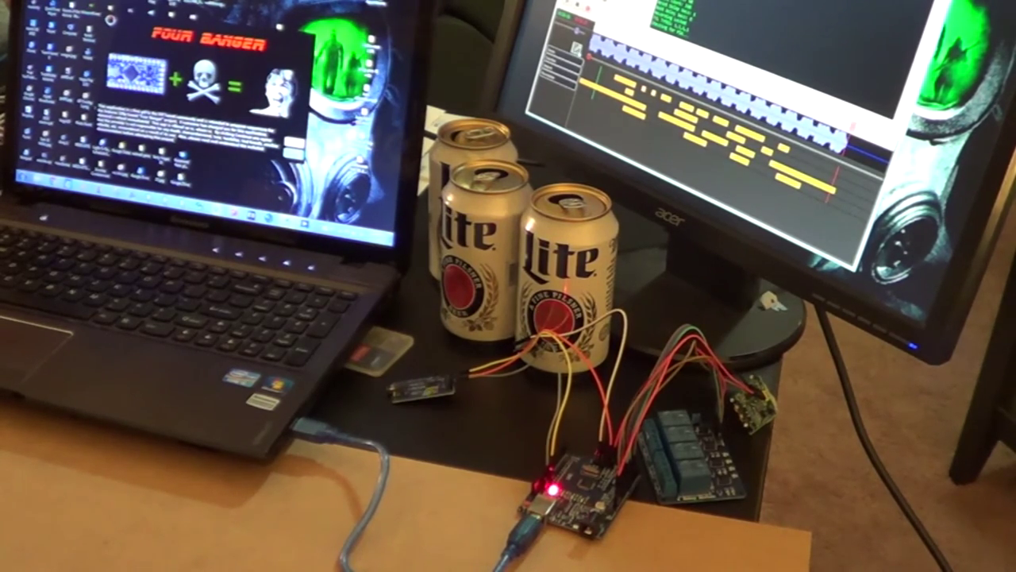
Step: Select the events across all four channels, cut them from the timeline, and return to pencil drawing mode
{"action": "left_click", "coordinate": [183, 392]}
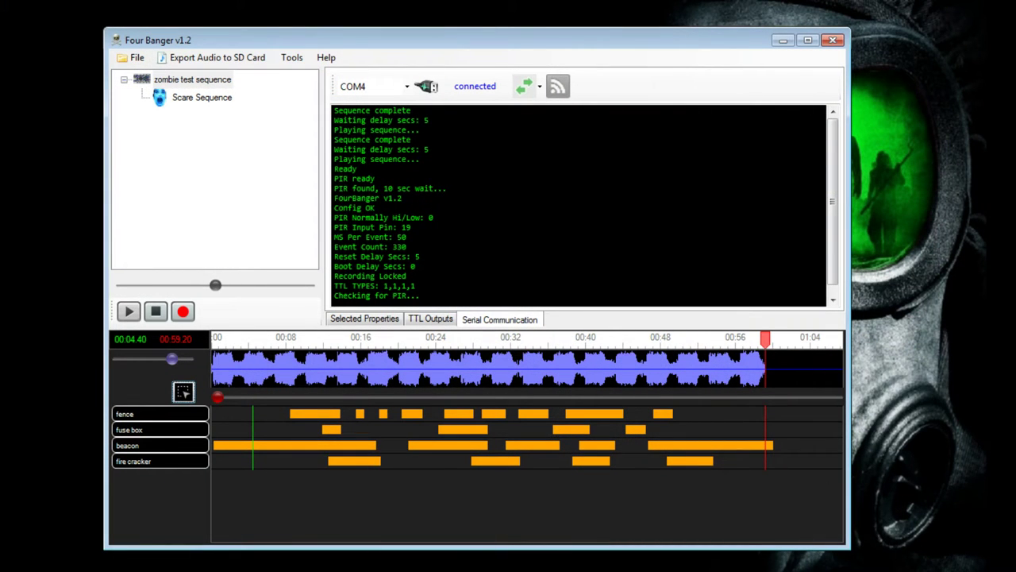
{"action": "left_click_drag", "start_coordinate": [218, 407], "coordinate": [781, 476]}
{"action": "right_click", "coordinate": [671, 450]}
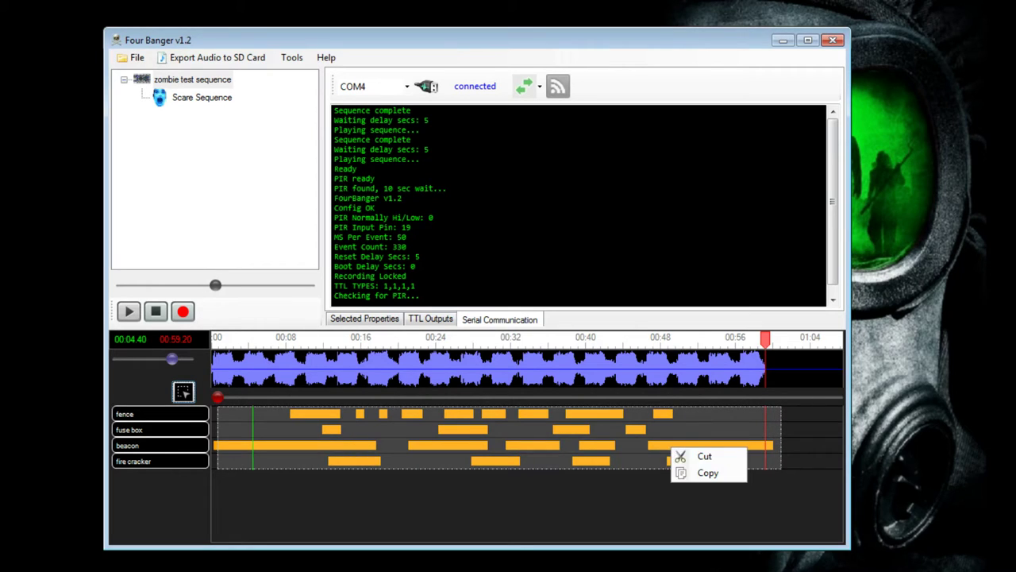
{"action": "left_click", "coordinate": [699, 456]}
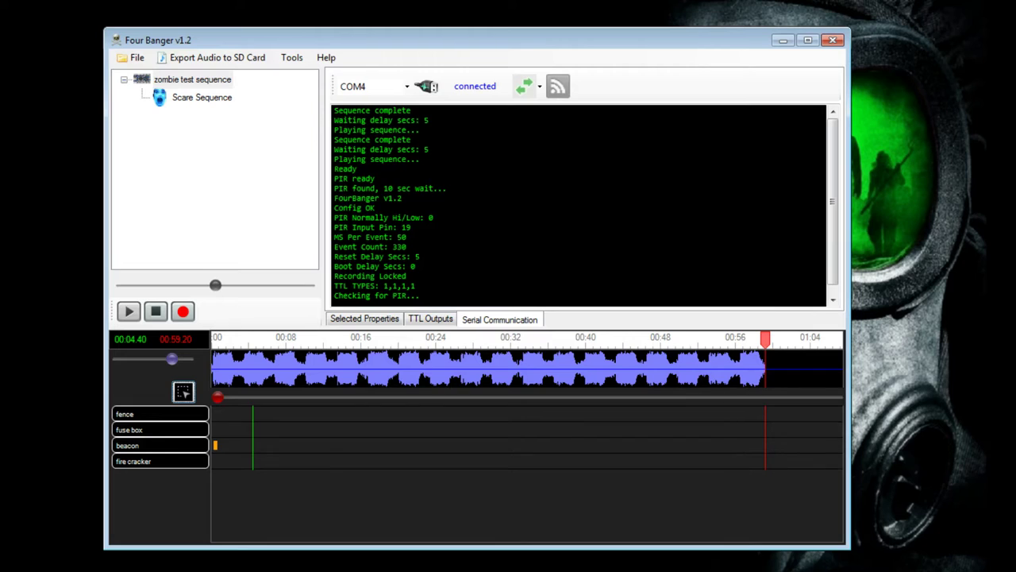
{"action": "right_click", "coordinate": [228, 449]}
{"action": "left_click", "coordinate": [182, 393]}
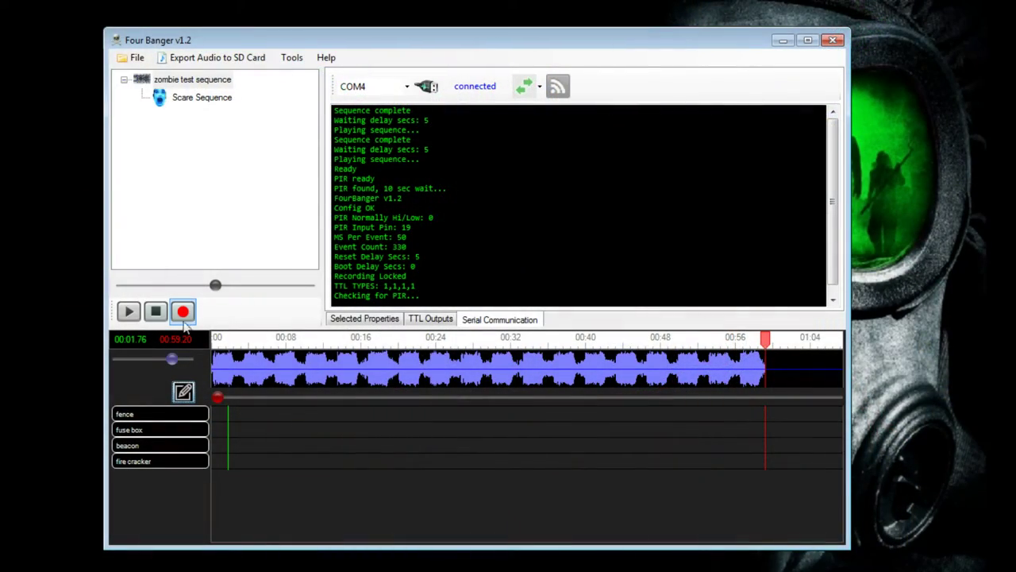
Step: Record live triggers on all four output channels while the audio plays, up to about 17 seconds
{"action": "left_click", "coordinate": [183, 314]}
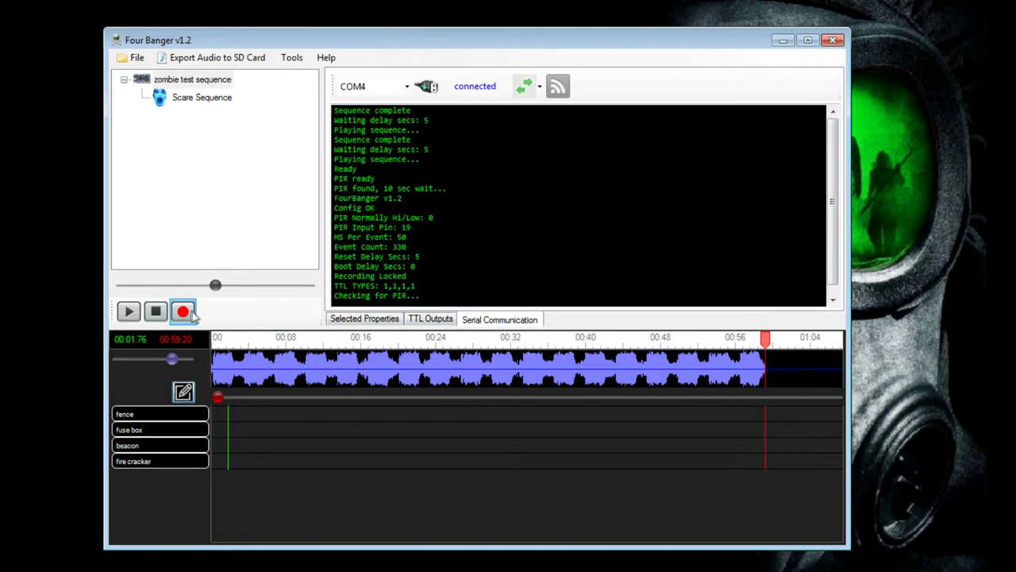
{"action": "left_click", "coordinate": [130, 312]}
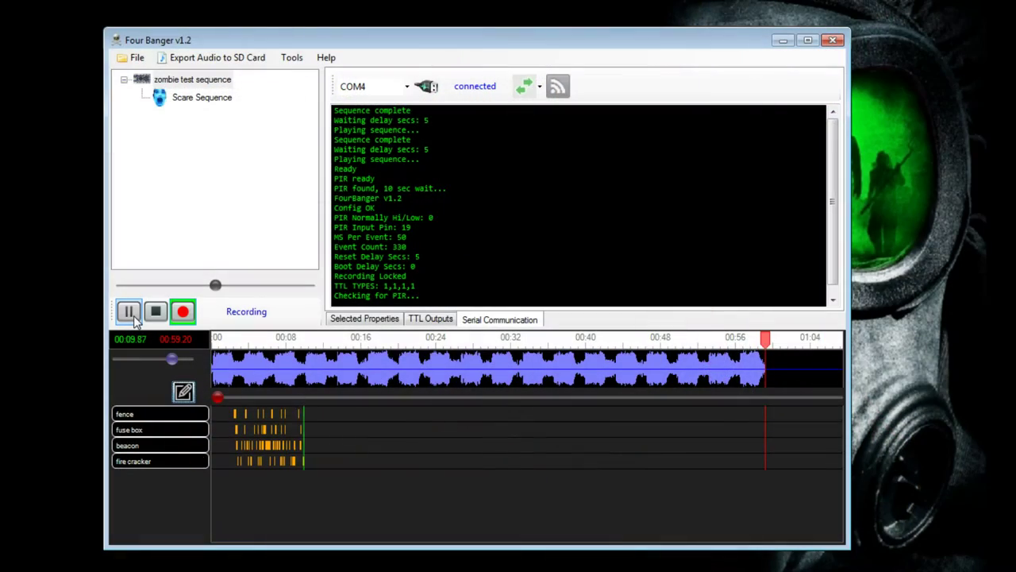
{"action": "key", "text": "2"}
{"action": "key", "text": "3"}
{"action": "key", "text": "4"}
{"action": "key", "text": "1"}
{"action": "key", "text": "3"}
{"action": "key", "text": "1"}
{"action": "key", "text": "3"}
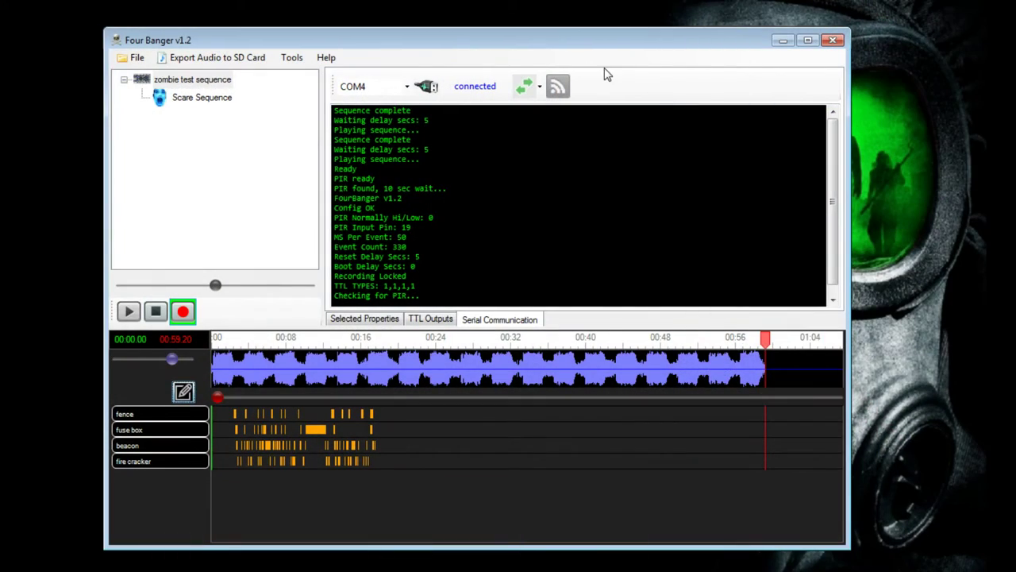
Step: Play the recorded events with live streaming to the controller, and erase them from all four channels
{"action": "left_click", "coordinate": [559, 88]}
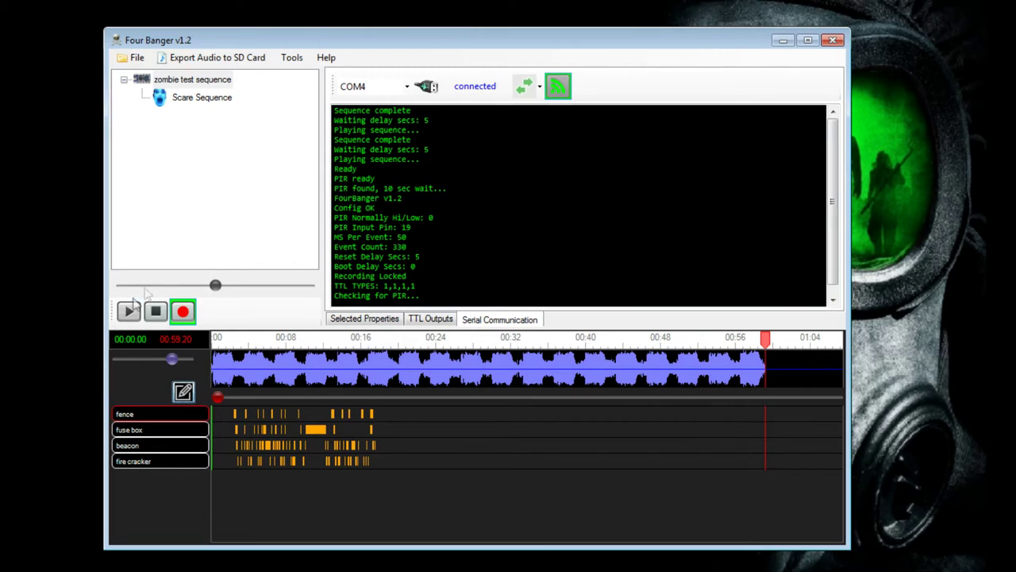
{"action": "left_click", "coordinate": [130, 312]}
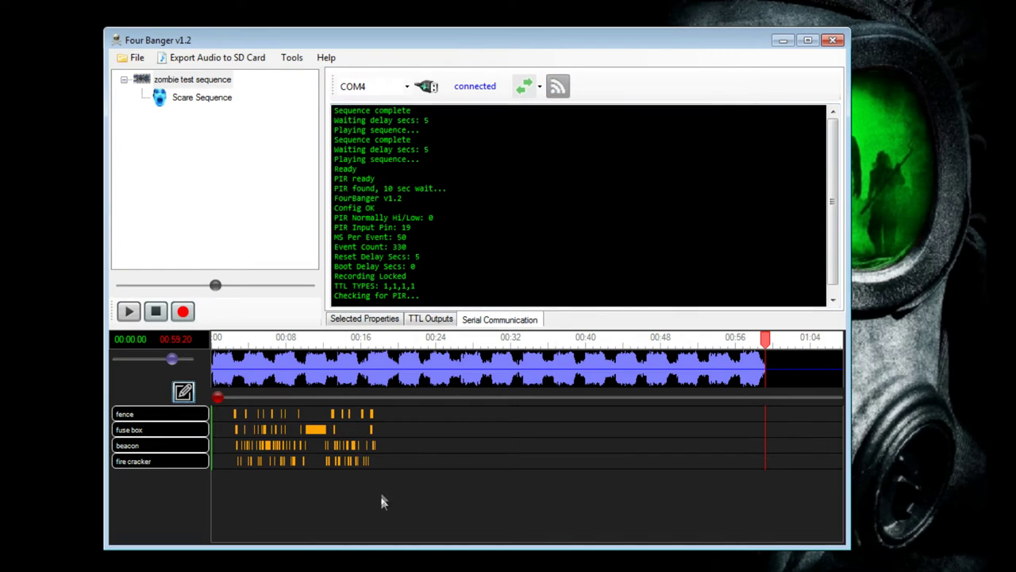
{"action": "left_click_drag", "start_coordinate": [389, 471], "coordinate": [315, 449]}
{"action": "mouse_move", "coordinate": [240, 468]}
{"action": "left_mouse_down"}
{"action": "mouse_move", "coordinate": [376, 468]}
{"action": "mouse_move", "coordinate": [205, 431]}
{"action": "mouse_move", "coordinate": [218, 448]}
{"action": "mouse_move", "coordinate": [377, 431]}
{"action": "mouse_move", "coordinate": [234, 416]}
{"action": "left_mouse_up"}
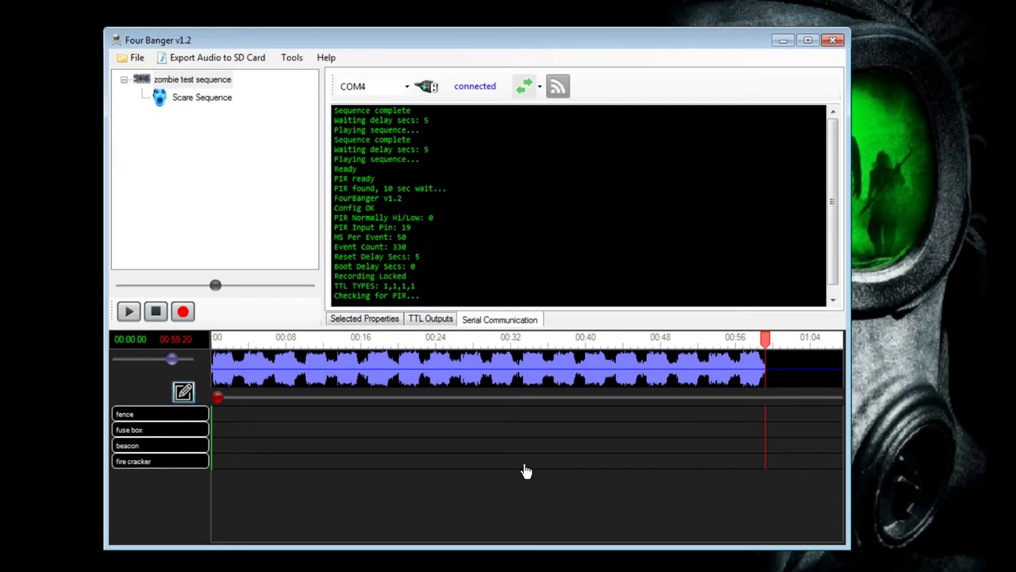
Step: Arm recording and draw one continuous beacon event up to the end marker, erasing the stray fire cracker events
{"action": "left_click", "coordinate": [184, 316]}
{"action": "left_click", "coordinate": [747, 443]}
{"action": "left_click", "coordinate": [725, 458]}
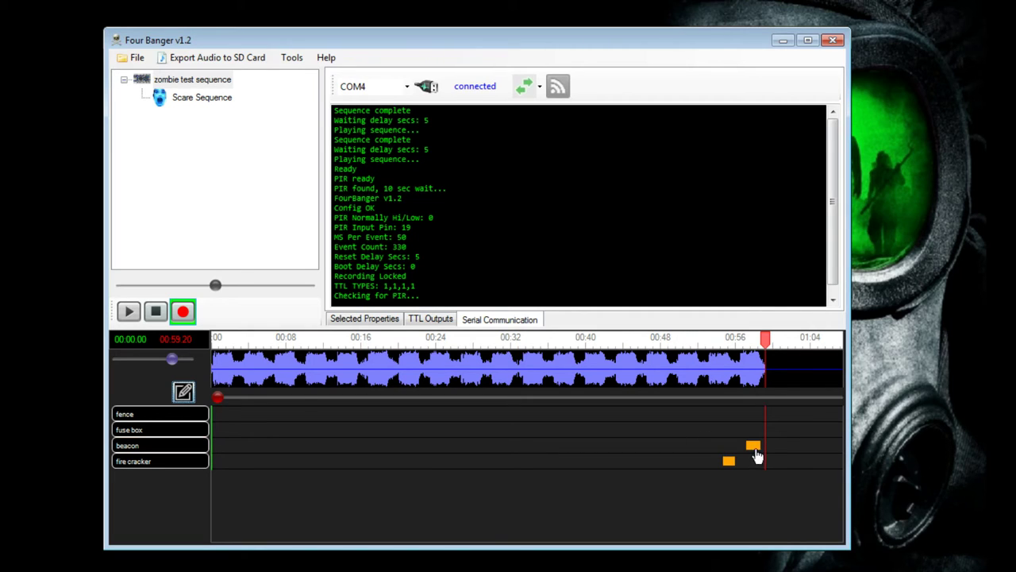
{"action": "left_click_drag", "start_coordinate": [761, 454], "coordinate": [205, 451]}
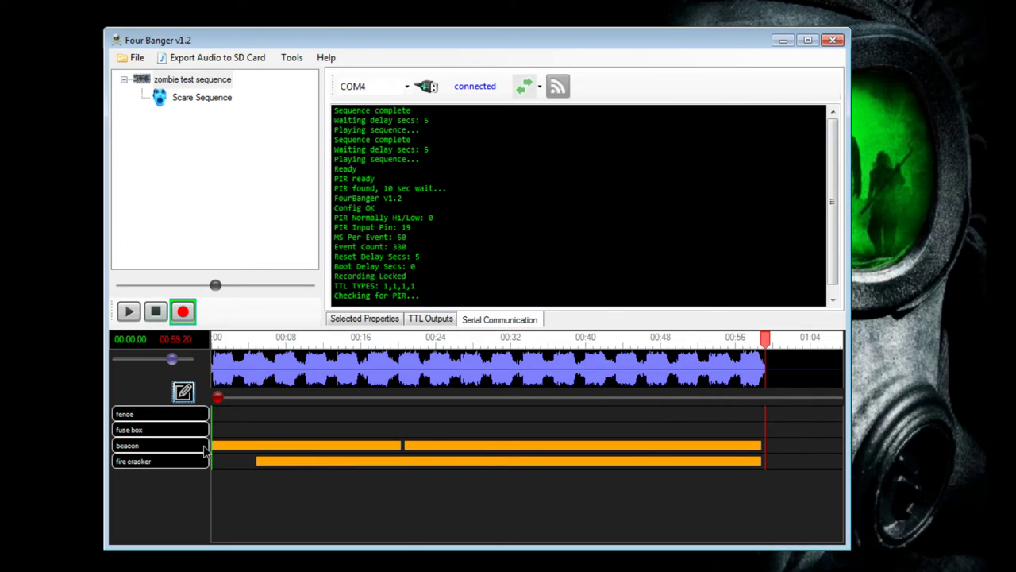
{"action": "left_click_drag", "start_coordinate": [355, 453], "coordinate": [511, 459]}
{"action": "left_click_drag", "start_coordinate": [248, 469], "coordinate": [797, 465]}
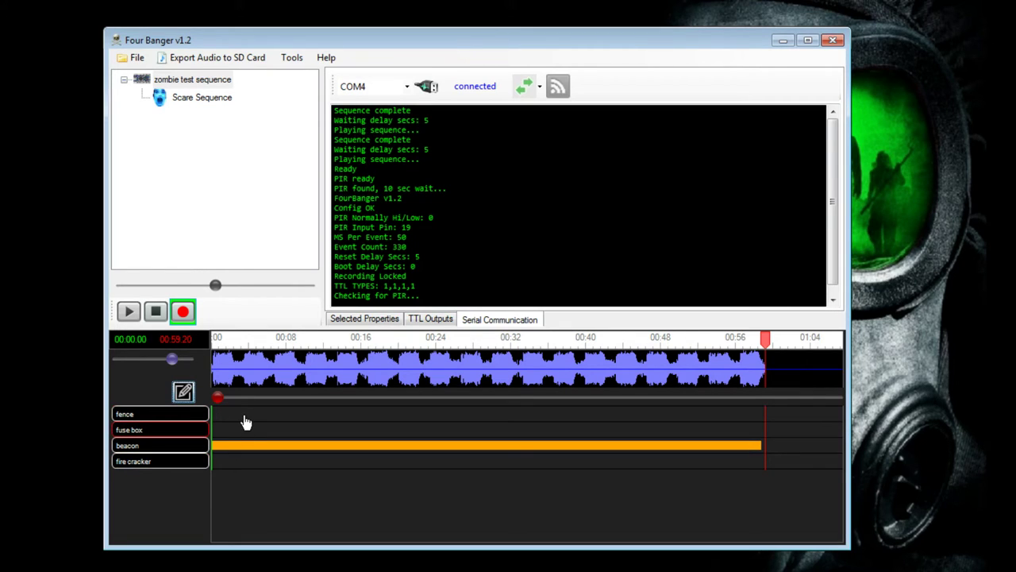
Step: Record live fence triggers over the playing audio for about the first 20 seconds
{"action": "left_click", "coordinate": [187, 318]}
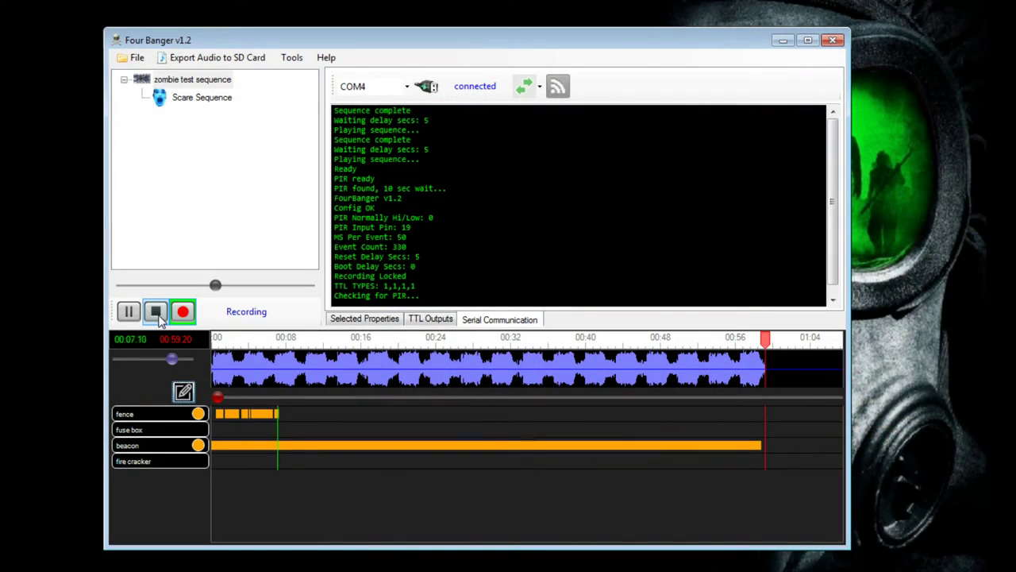
{"action": "key", "text": "1"}
{"action": "key", "text": "1"}
{"action": "key", "text": "1"}
{"action": "key", "text": "1"}
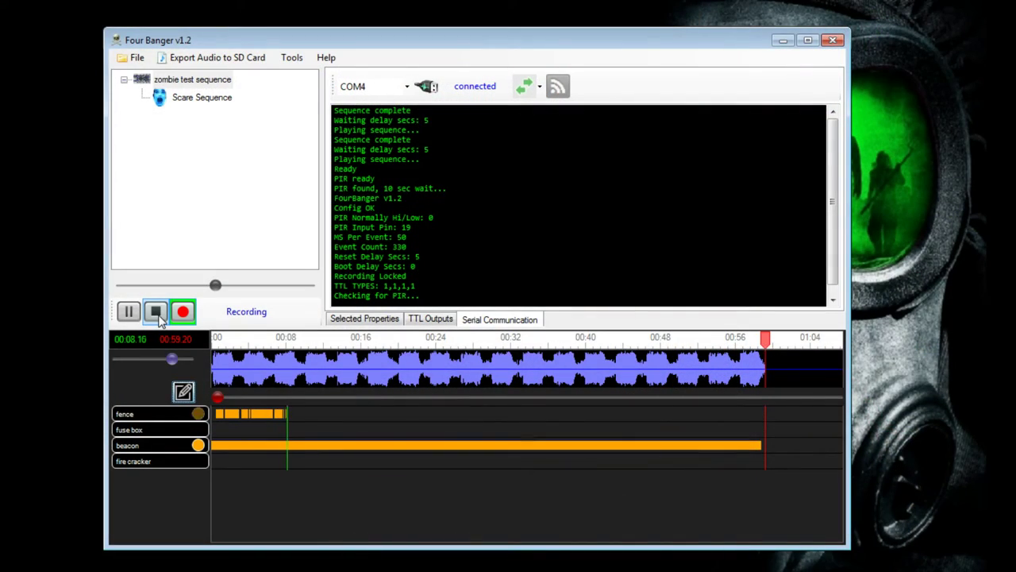
{"action": "key", "text": "1"}
{"action": "key", "text": "1"}
{"action": "key", "text": "1"}
{"action": "key", "text": "1"}
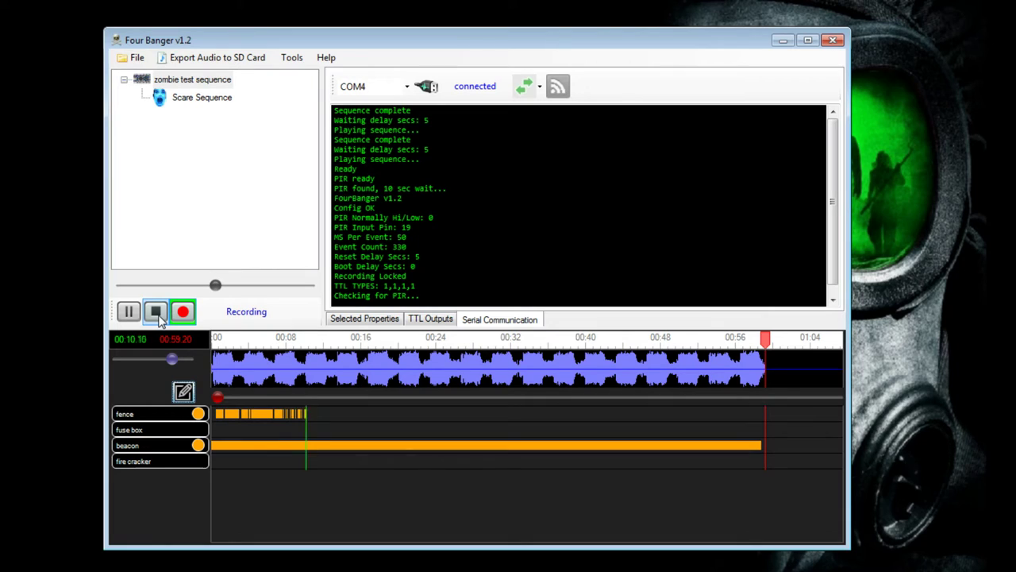
{"action": "key", "text": "1"}
{"action": "key", "text": "1"}
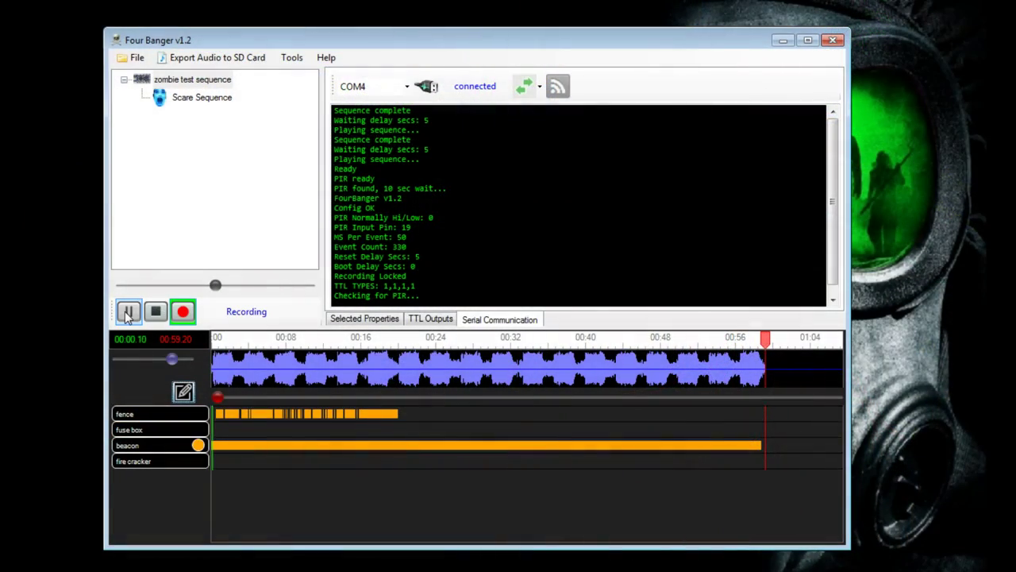
Step: Record live fuse box triggers in a second pass for about the first 23 seconds, and stop playback
{"action": "key", "text": "2"}
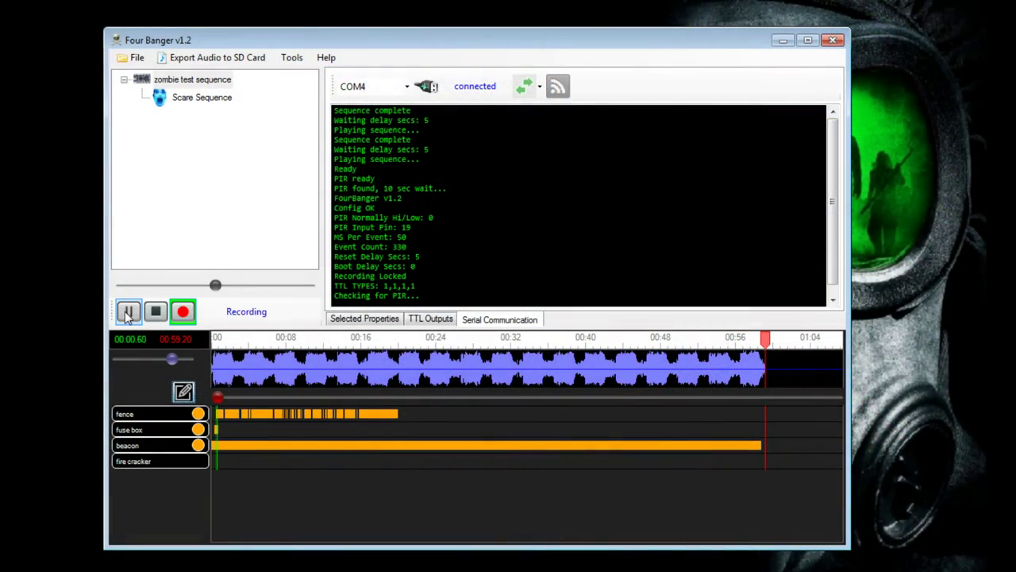
{"action": "key", "text": "2"}
{"action": "key", "text": "1"}
{"action": "key", "text": "2"}
{"action": "key", "text": "1"}
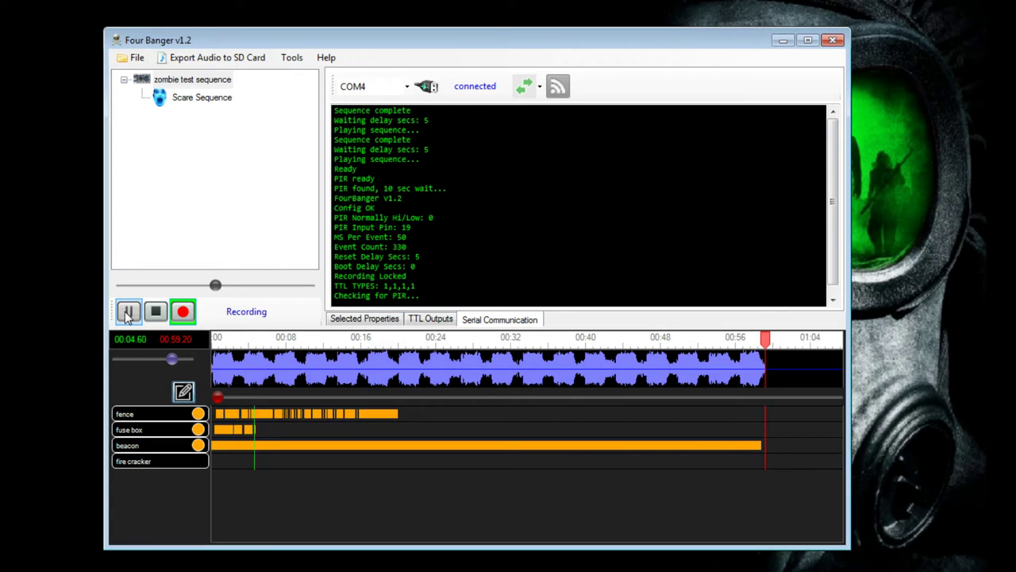
{"action": "key", "text": "1"}
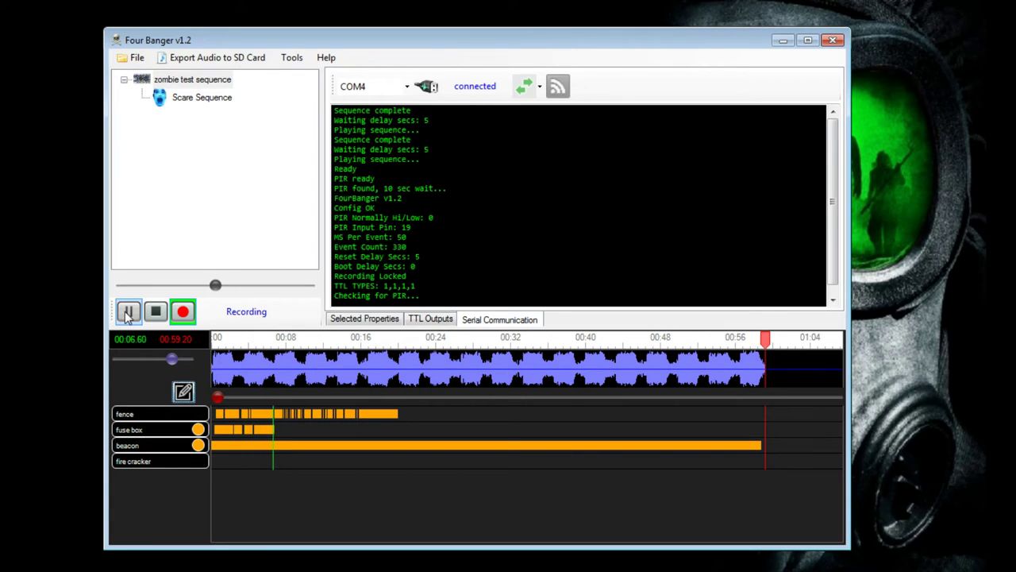
{"action": "key", "text": "2"}
{"action": "key", "text": "1"}
{"action": "key", "text": "2"}
{"action": "key", "text": "2"}
{"action": "key", "text": "1"}
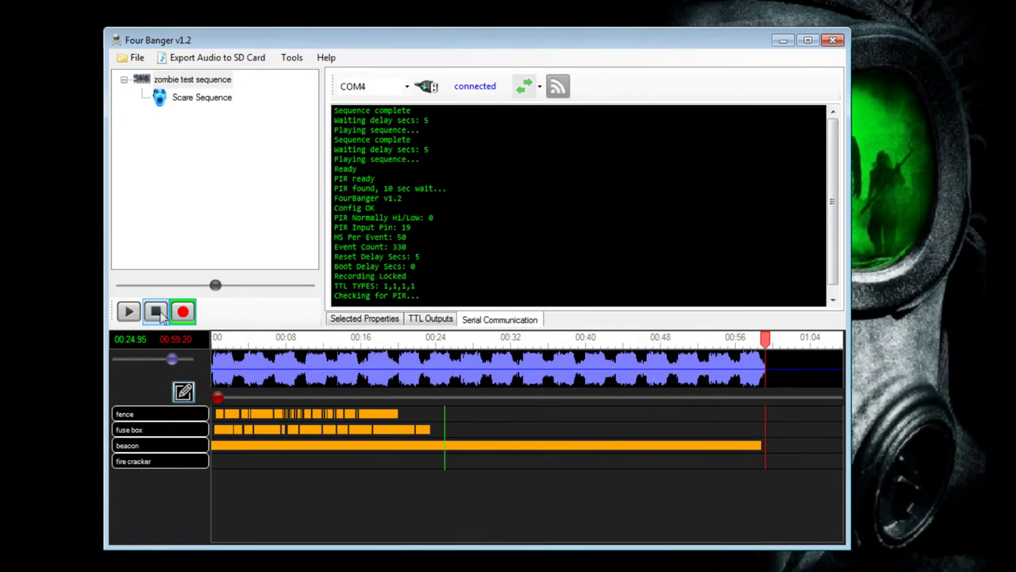
{"action": "left_click", "coordinate": [161, 315]}
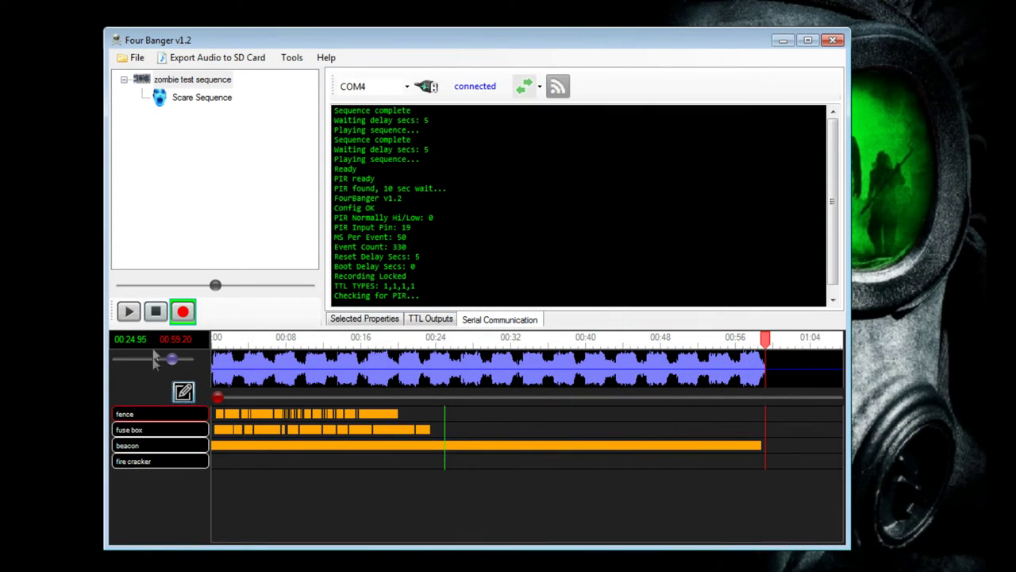
Step: Record fire cracker triggers for about the first 5 seconds, and play the sequence with live streaming to the controller
{"action": "left_click", "coordinate": [131, 313]}
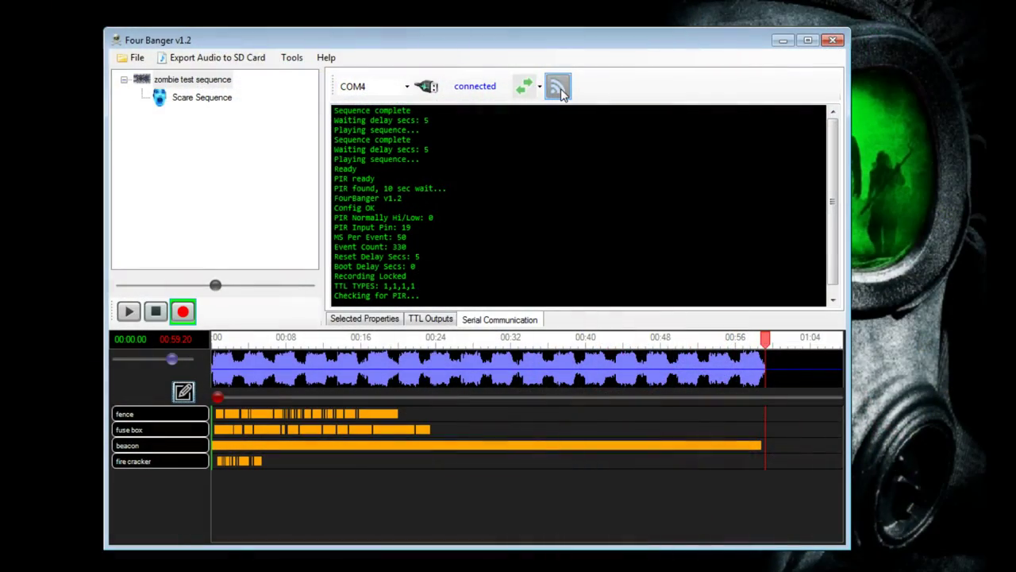
{"action": "left_click", "coordinate": [560, 90]}
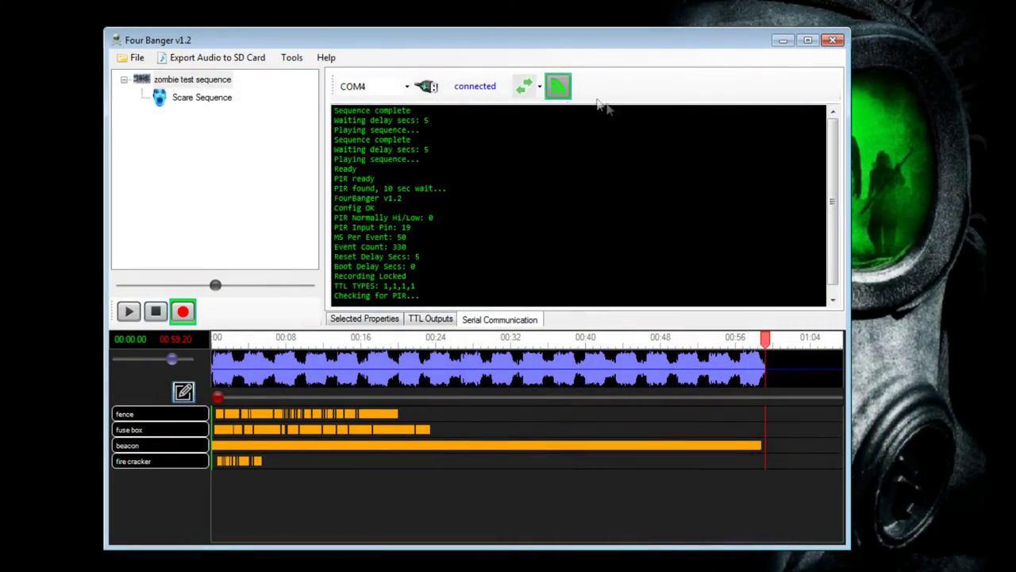
{"action": "left_click", "coordinate": [130, 312]}
{"action": "left_click_drag", "start_coordinate": [219, 401], "coordinate": [565, 400]}
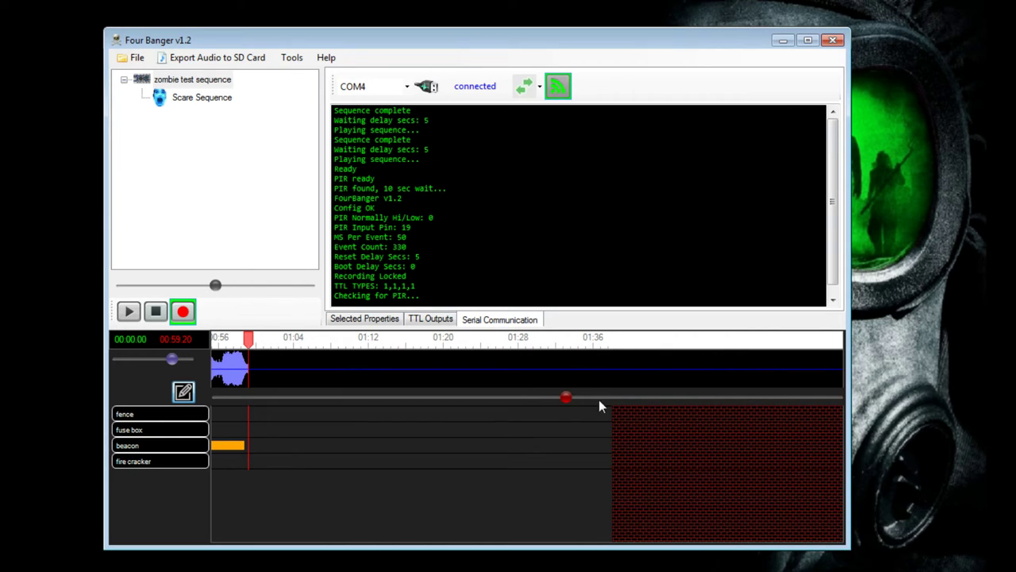
{"action": "left_click_drag", "start_coordinate": [566, 398], "coordinate": [217, 398]}
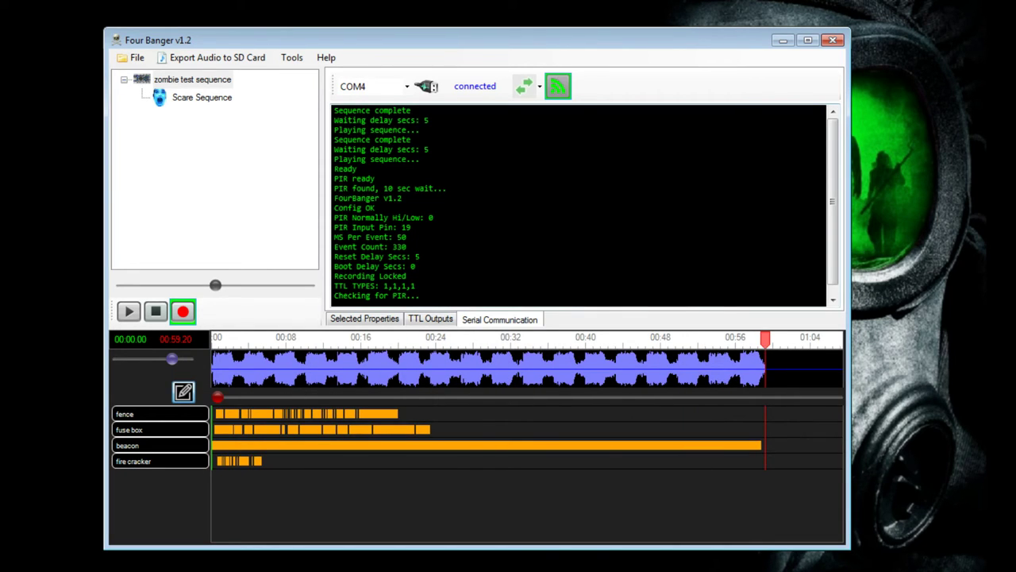
Step: Replace the zombie test sequence's ambient audio file with Half-Life 2 Zombie Sounds.mp3
{"action": "left_click", "coordinate": [375, 326]}
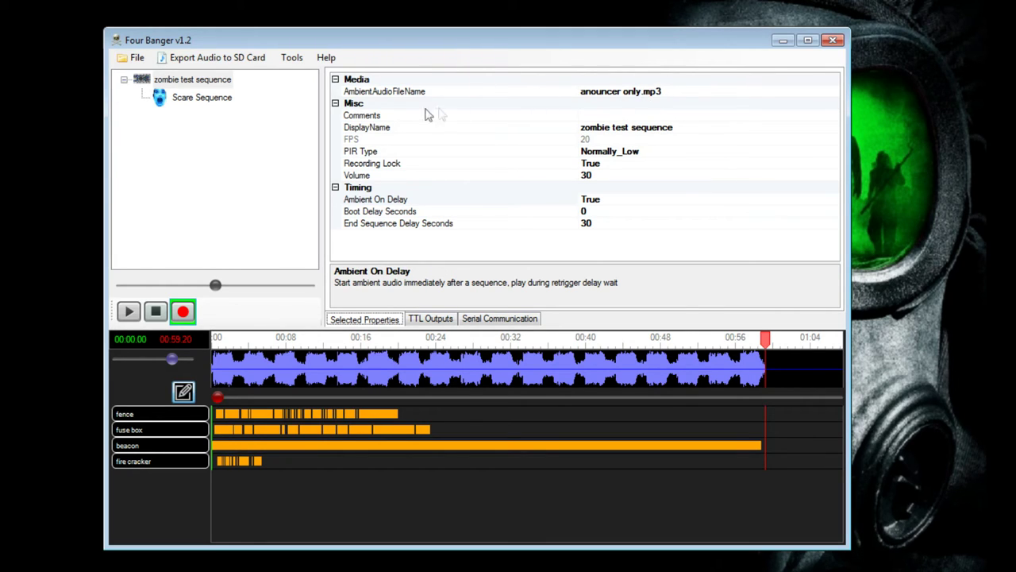
{"action": "left_click", "coordinate": [371, 95]}
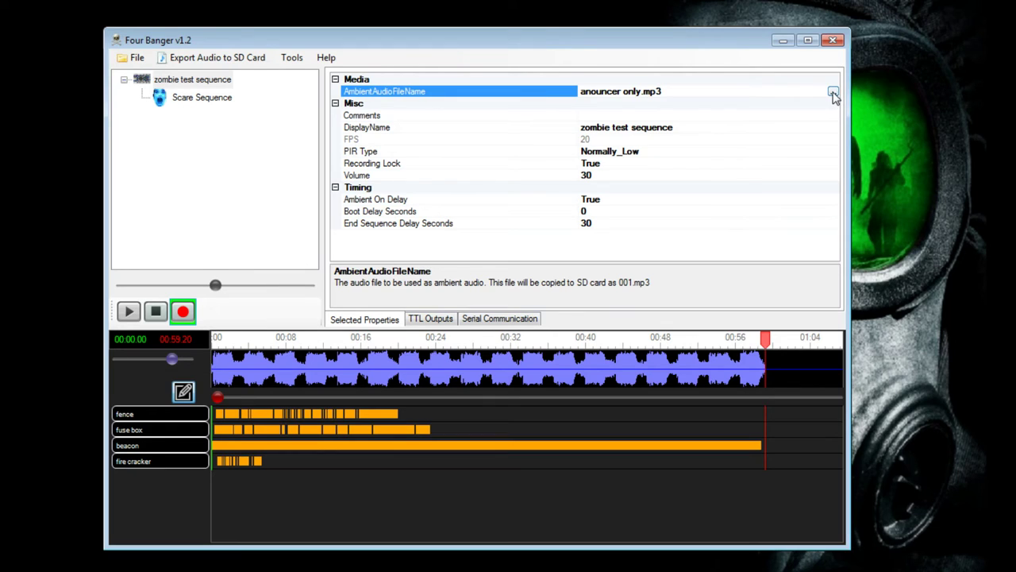
{"action": "left_click", "coordinate": [833, 93]}
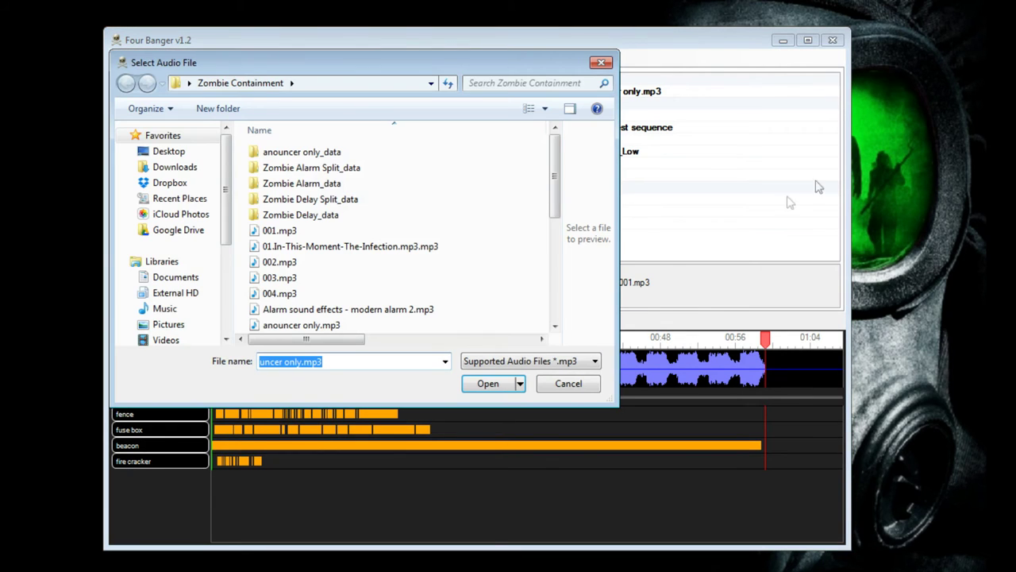
{"action": "scroll", "coordinate": [444, 239], "scroll_direction": "down", "scroll_amount": 3}
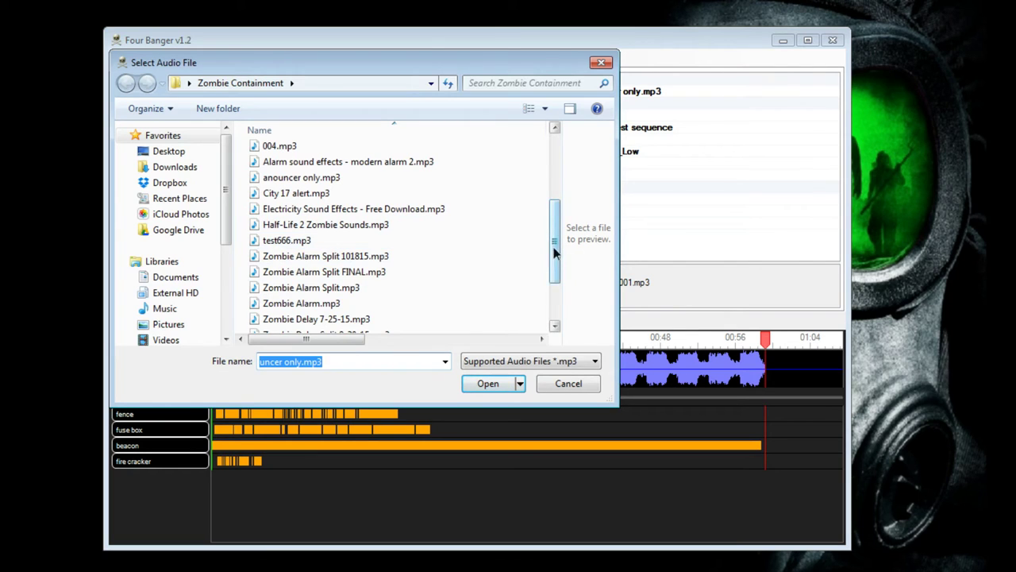
{"action": "scroll", "coordinate": [540, 318], "scroll_direction": "down", "scroll_amount": 2}
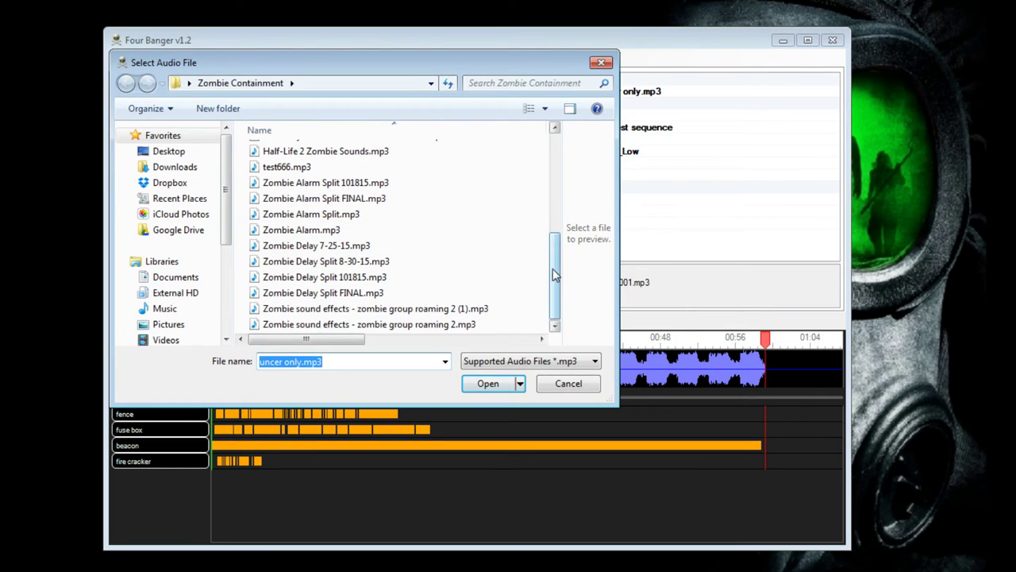
{"action": "scroll", "coordinate": [502, 255], "scroll_direction": "up", "scroll_amount": 2}
{"action": "left_click", "coordinate": [329, 248]}
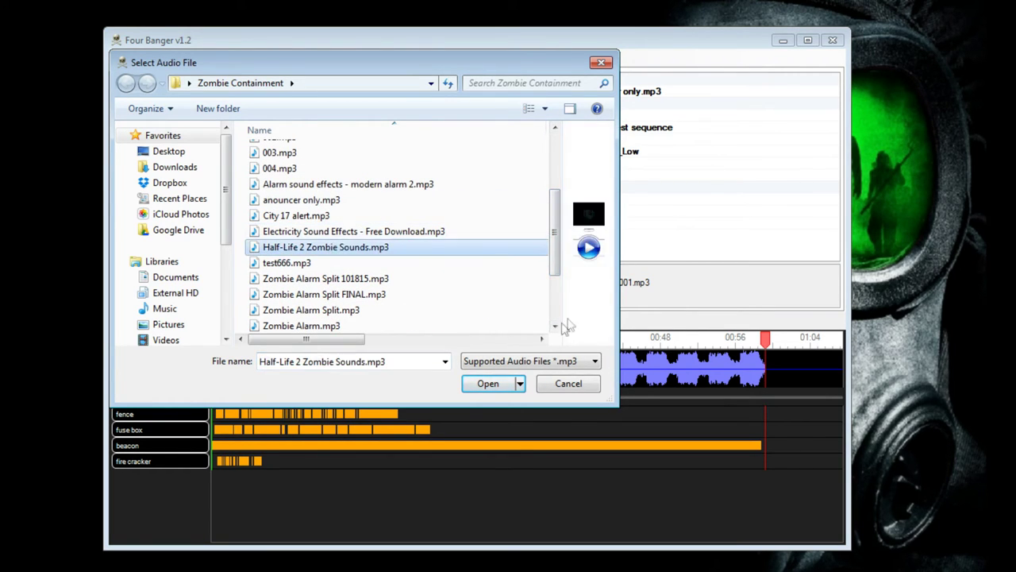
{"action": "left_click", "coordinate": [487, 385]}
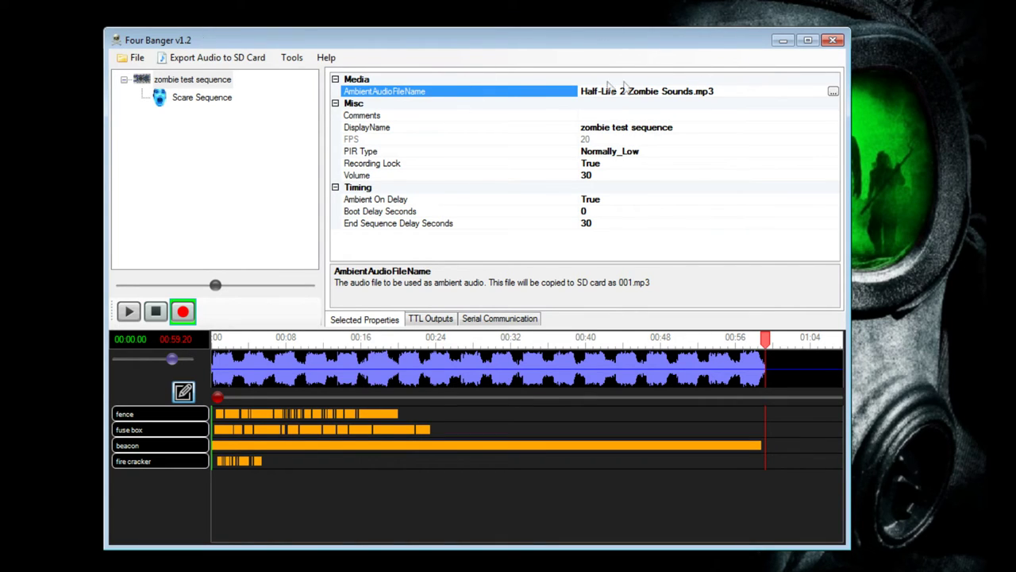
Step: Replace the Scare Sequence's scare audio file with Zombie Alarm Split FINAL.mp3
{"action": "left_click", "coordinate": [182, 102]}
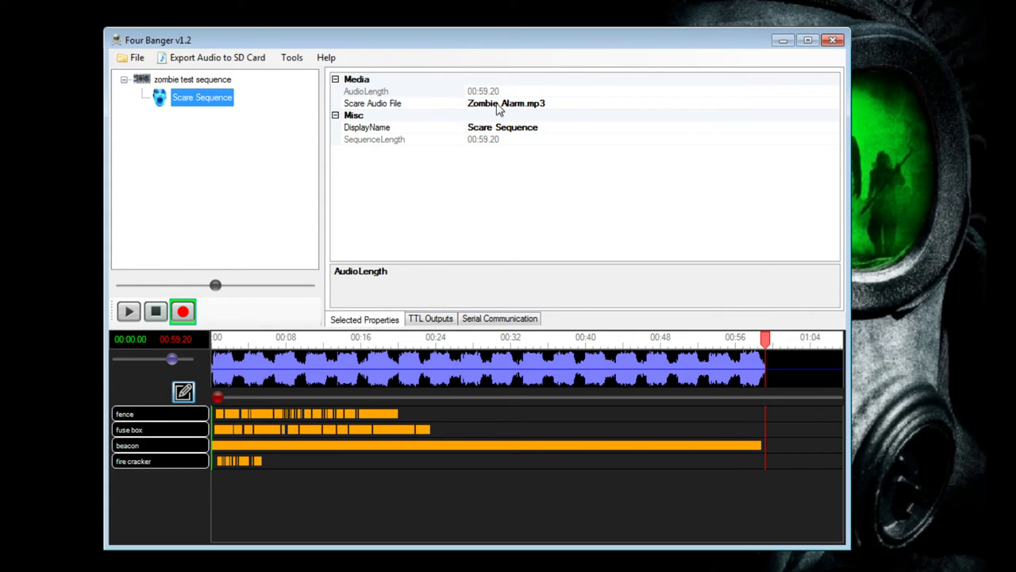
{"action": "left_click", "coordinate": [358, 107]}
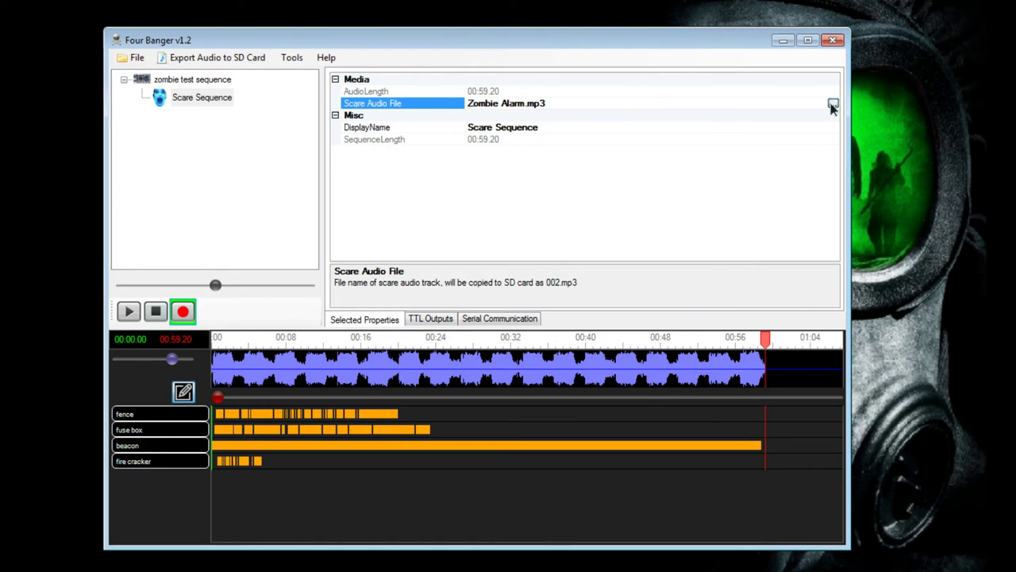
{"action": "left_click", "coordinate": [833, 105]}
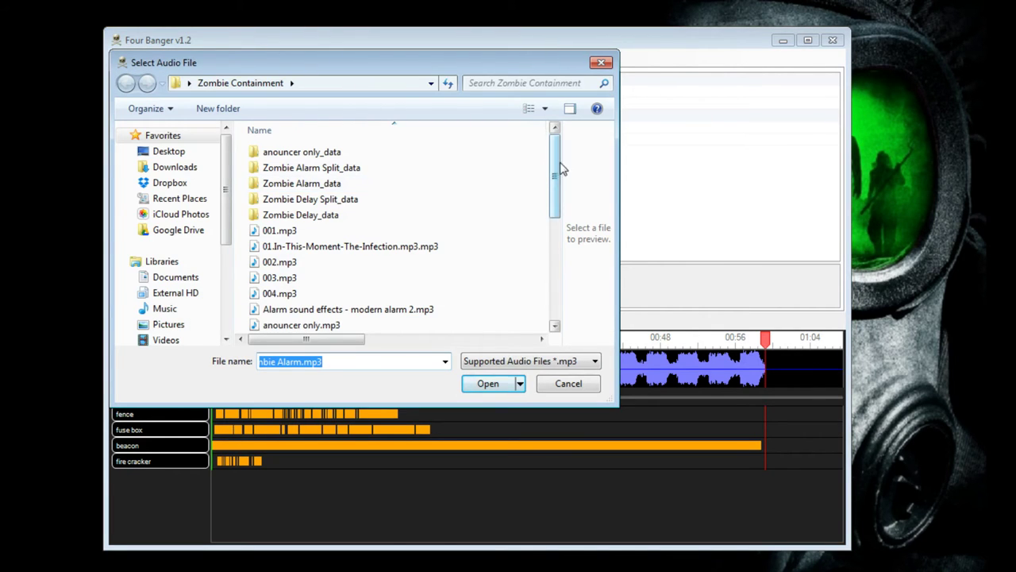
{"action": "left_click_drag", "start_coordinate": [560, 169], "coordinate": [553, 224]}
{"action": "left_click", "coordinate": [441, 295]}
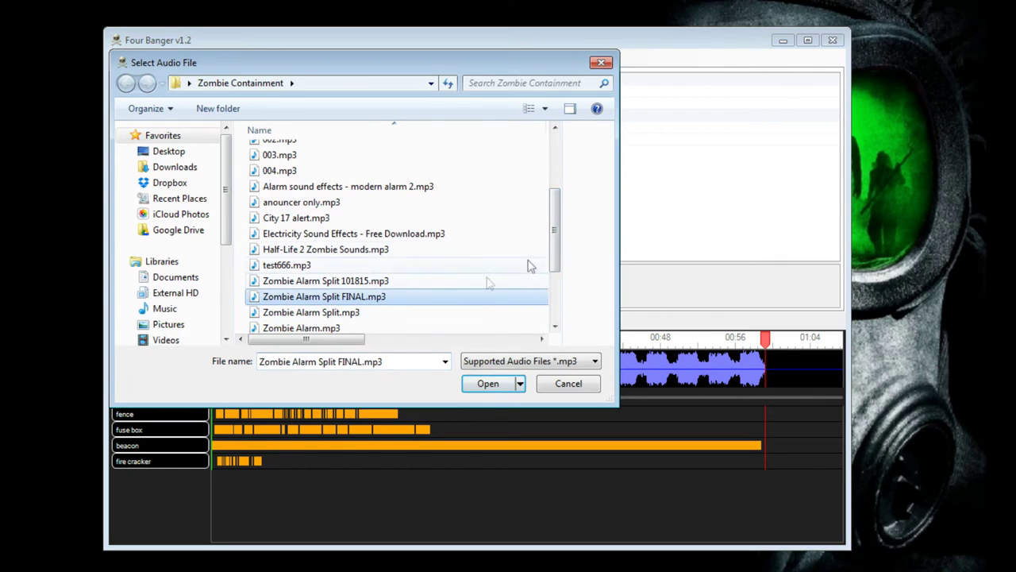
{"action": "left_click", "coordinate": [492, 385]}
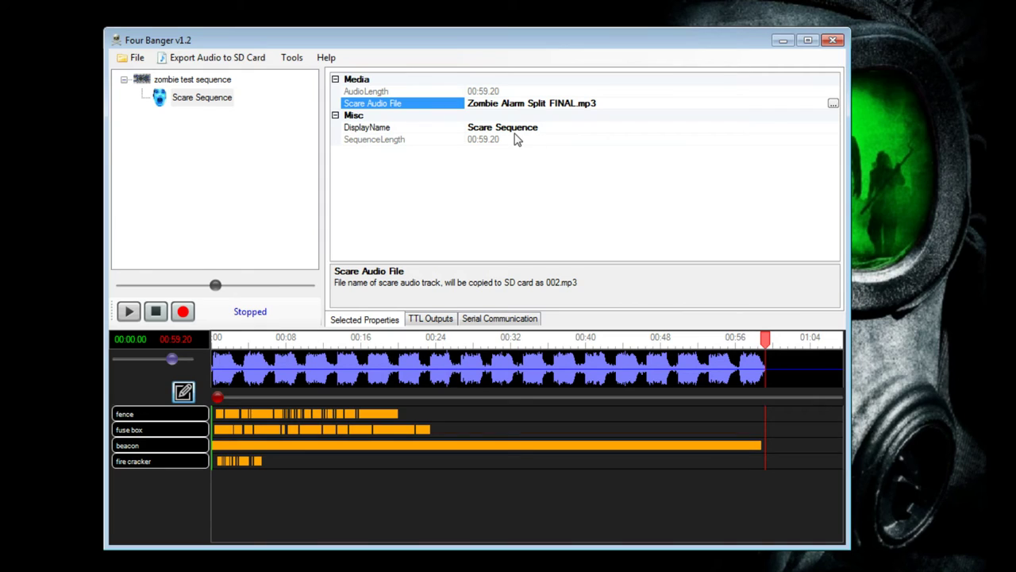
Step: Set the zombie test sequence's End Sequence Delay Seconds to 90
{"action": "left_click", "coordinate": [380, 324]}
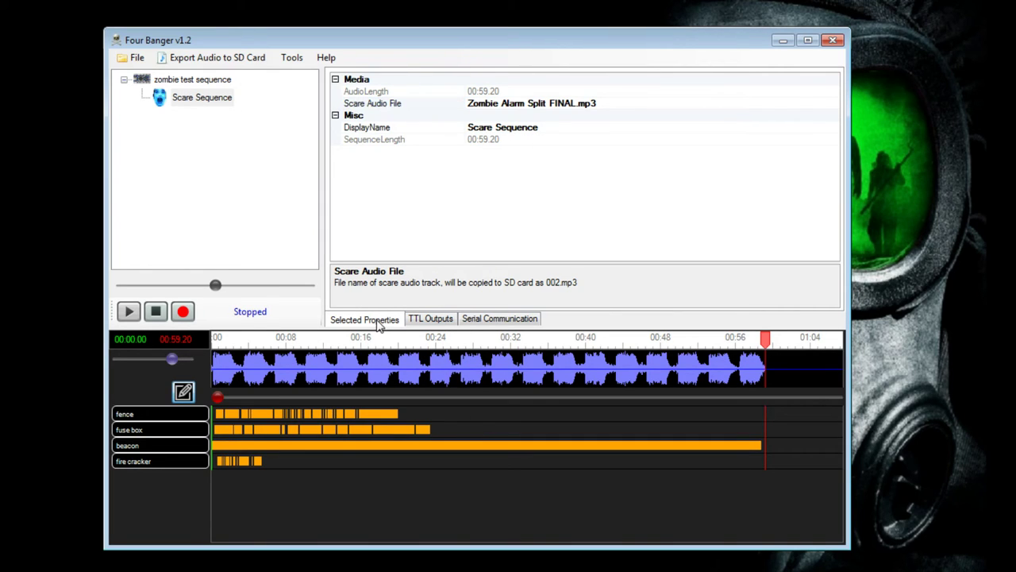
{"action": "left_click", "coordinate": [202, 83]}
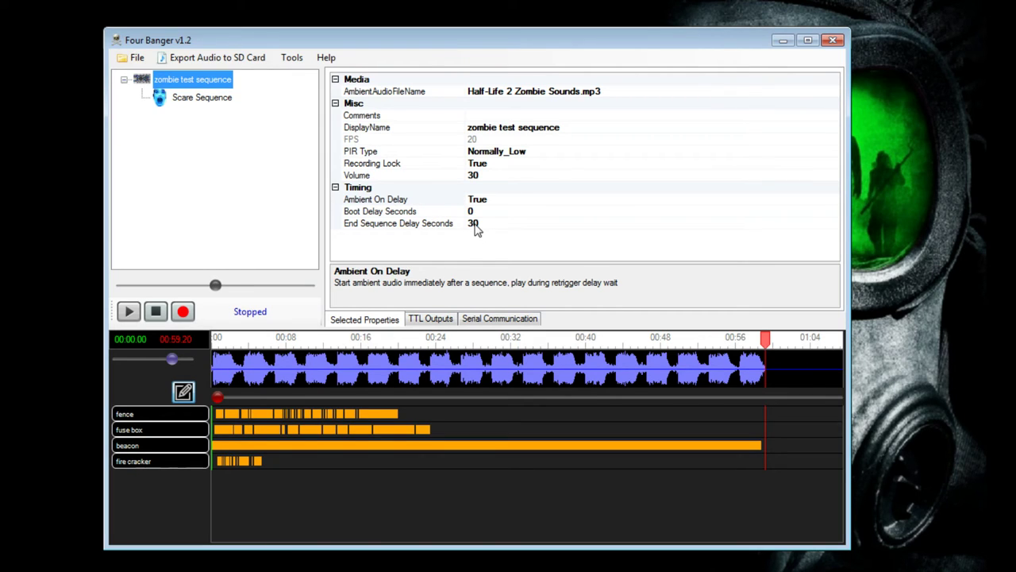
{"action": "left_click", "coordinate": [397, 227]}
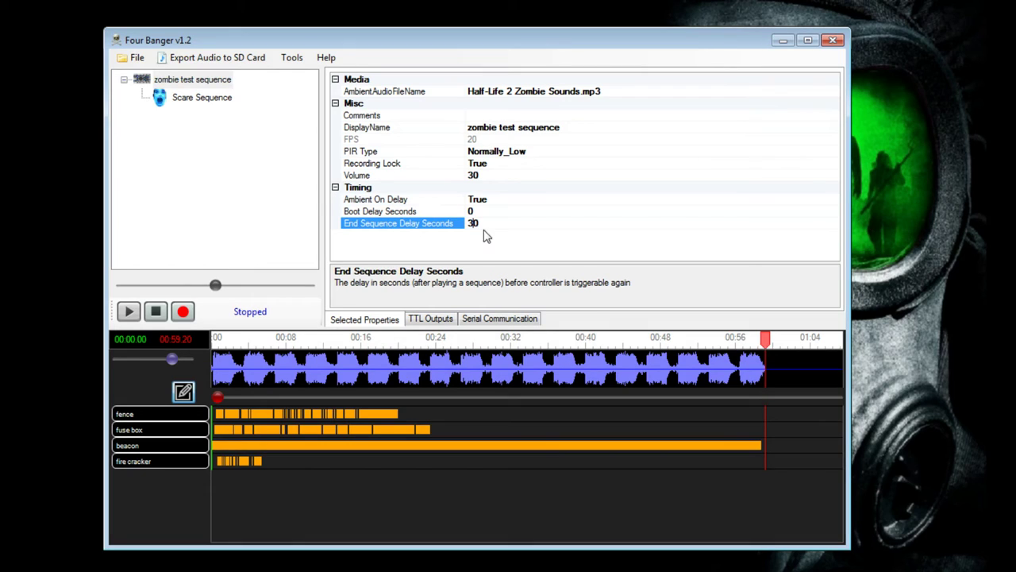
{"action": "key", "text": "Tab"}
{"action": "type", "text": "20"}
{"action": "key", "text": "BackSpace"}
{"action": "key", "text": "BackSpace"}
{"action": "key", "text": "Return"}
{"action": "type", "text": "90"}
Step: Turn off live streaming and upload the complete sequence and configuration to the controller on COM4
{"action": "left_click", "coordinate": [530, 320]}
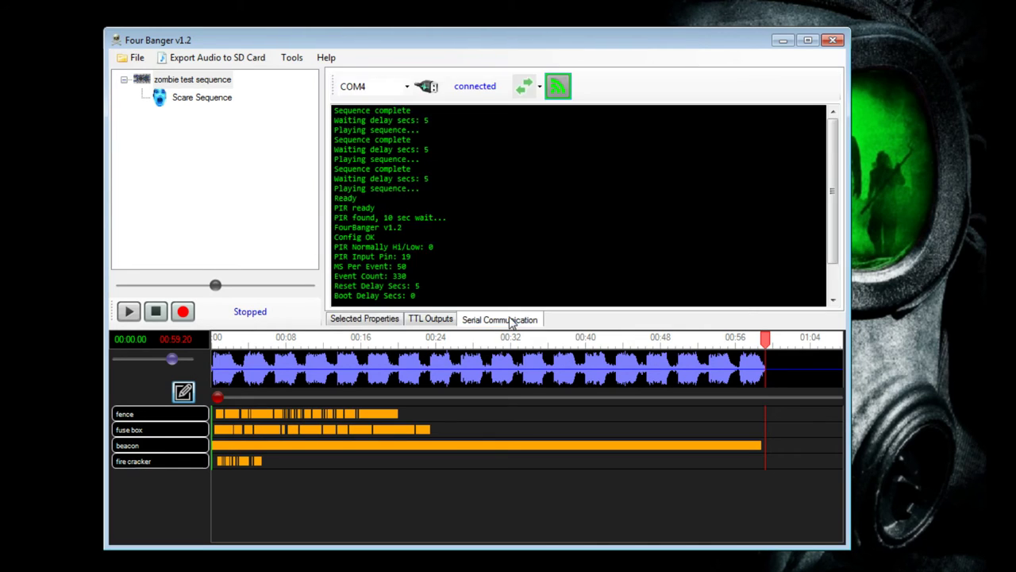
{"action": "left_click", "coordinate": [558, 86]}
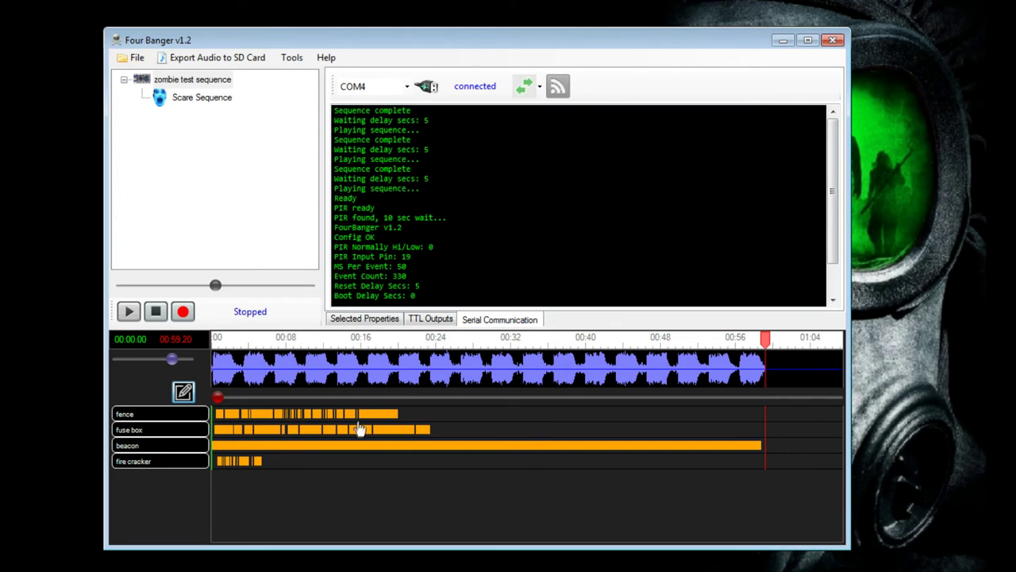
{"action": "left_click", "coordinate": [525, 87]}
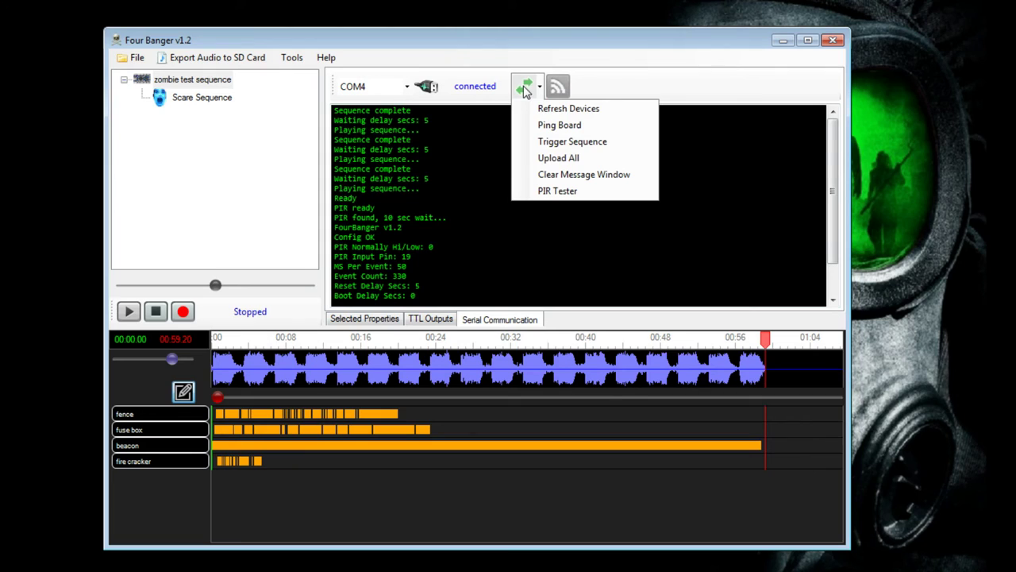
{"action": "left_click", "coordinate": [556, 162]}
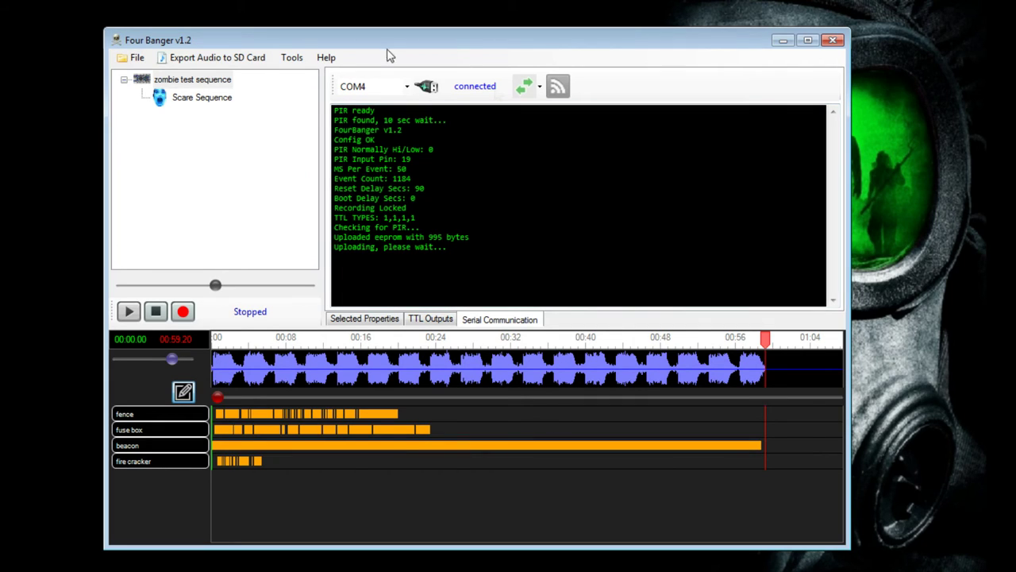
Step: Disconnect the controller and transfer the ambient and scare audio files to the SD card on G:\, allowing the drive to be cleared
{"action": "left_click", "coordinate": [427, 87]}
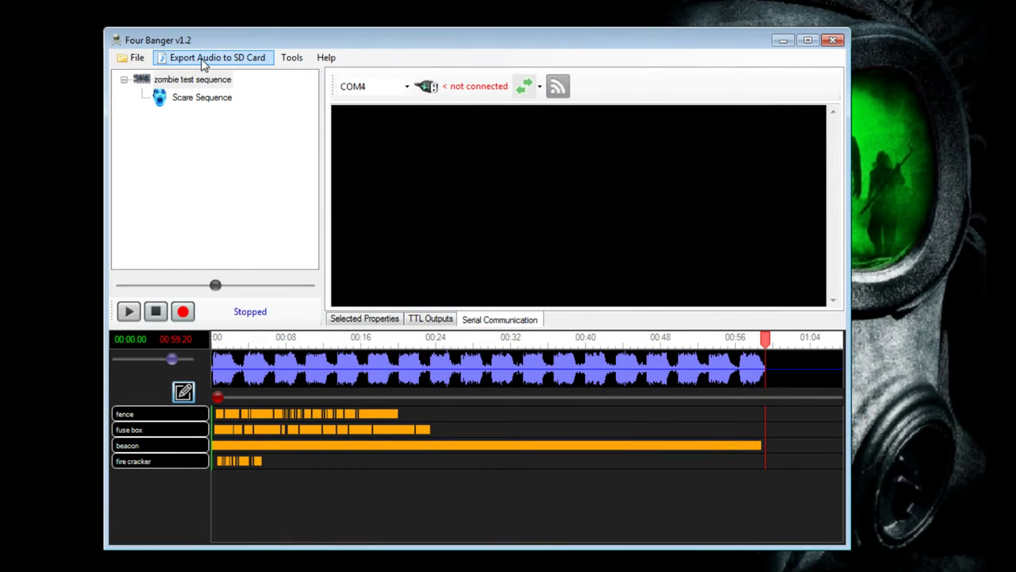
{"action": "left_click", "coordinate": [203, 65]}
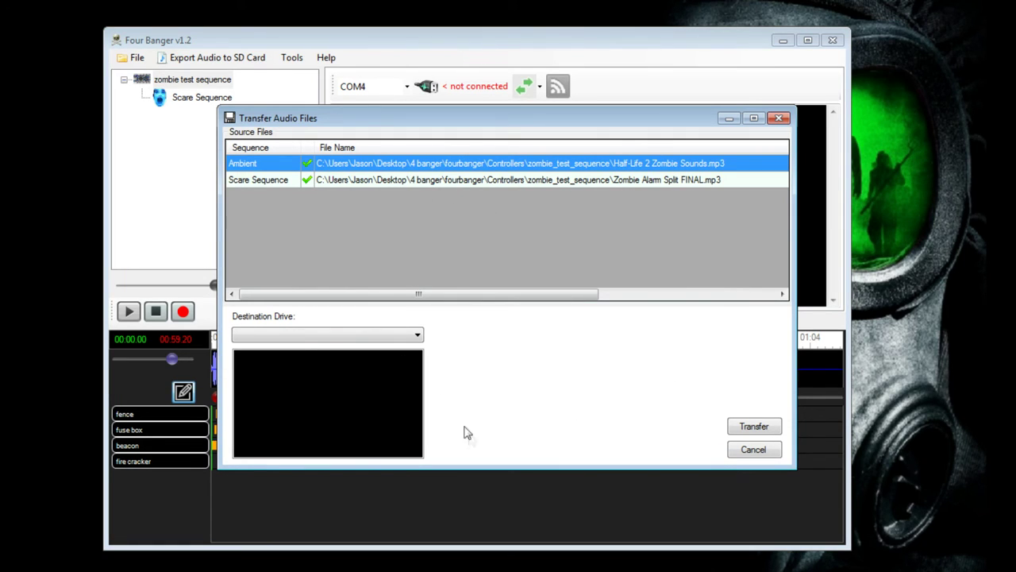
{"action": "left_click", "coordinate": [418, 337]}
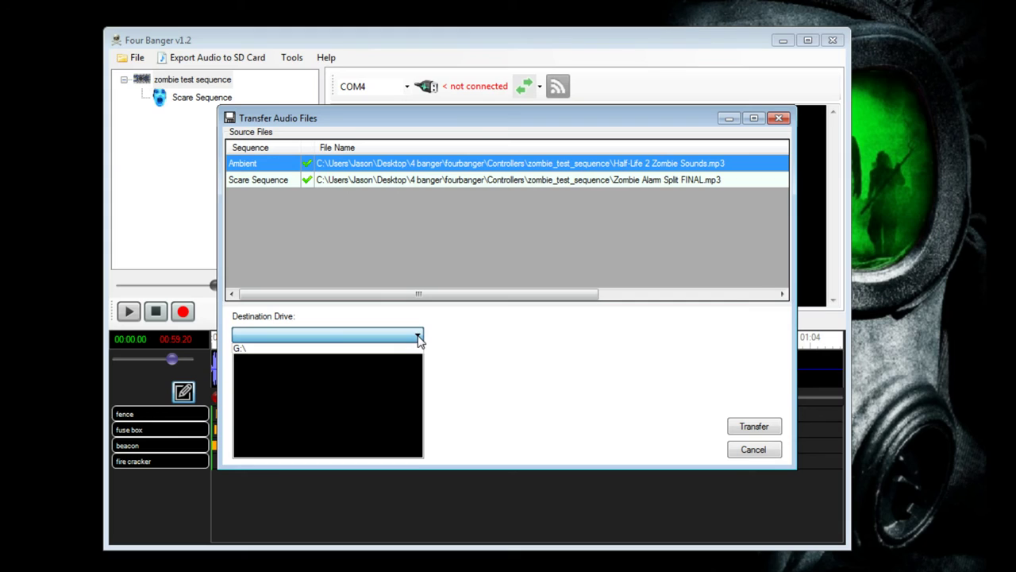
{"action": "left_click", "coordinate": [279, 349]}
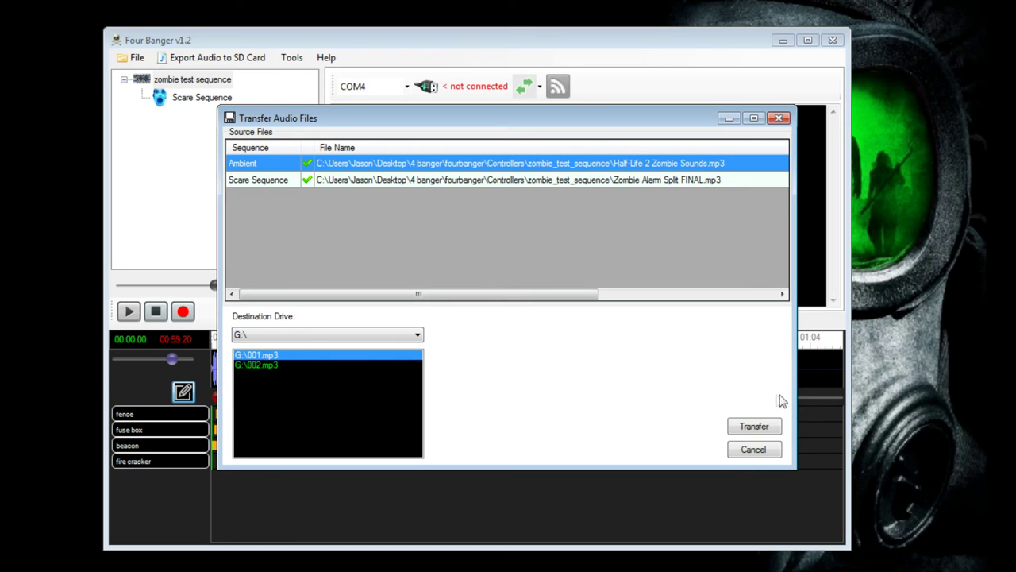
{"action": "left_click", "coordinate": [753, 431]}
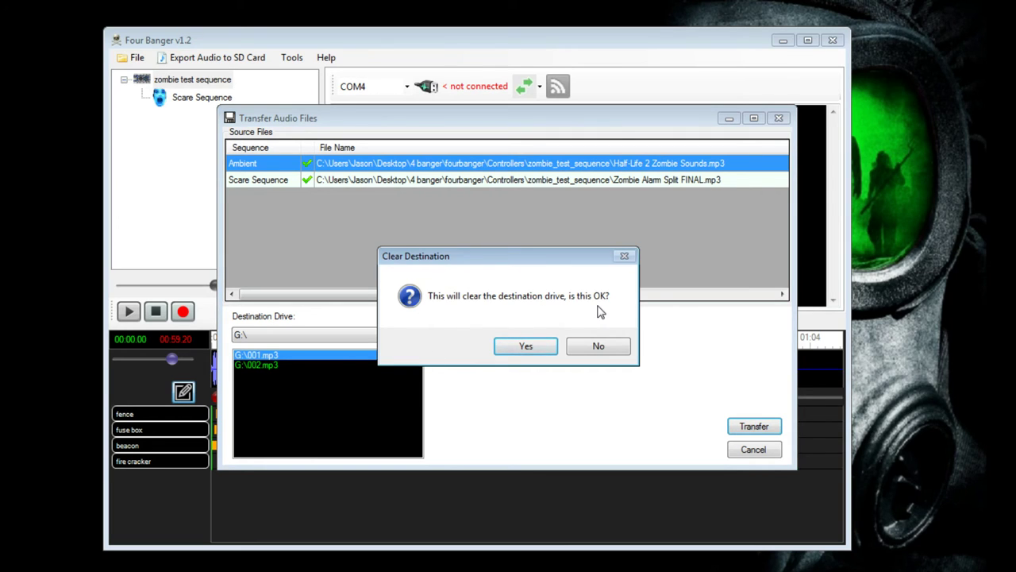
{"action": "left_click", "coordinate": [526, 346]}
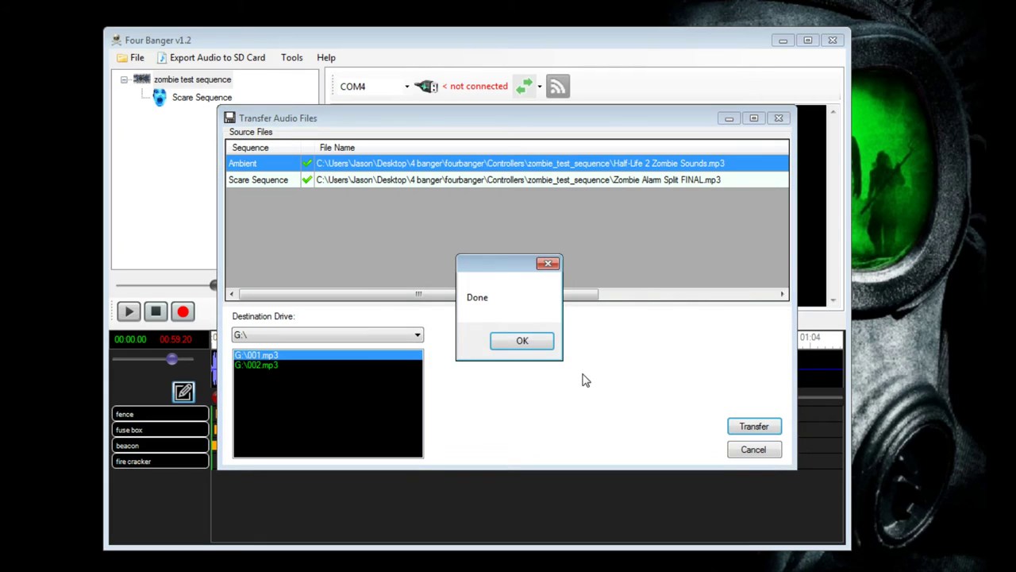
{"action": "left_click", "coordinate": [527, 344]}
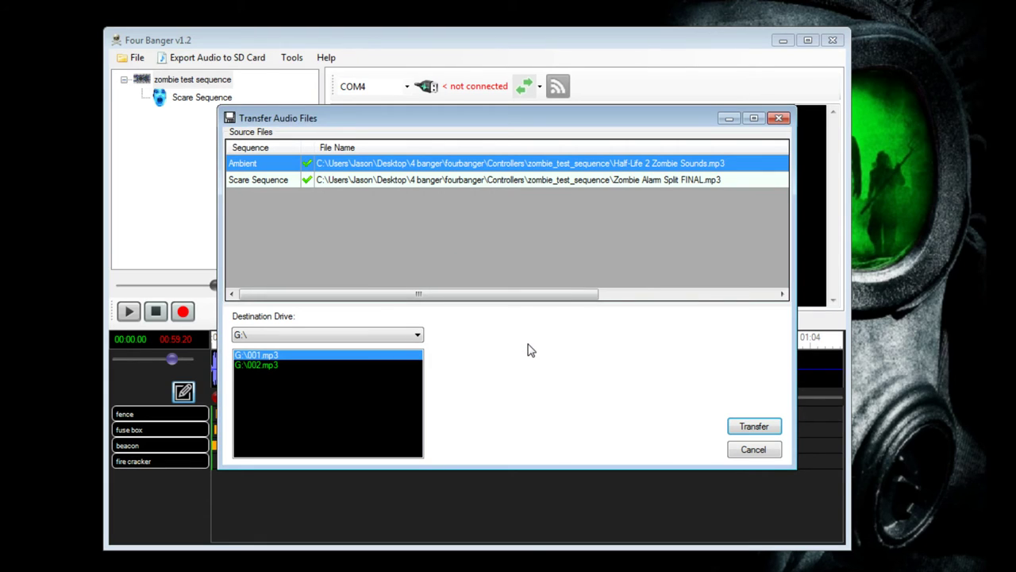